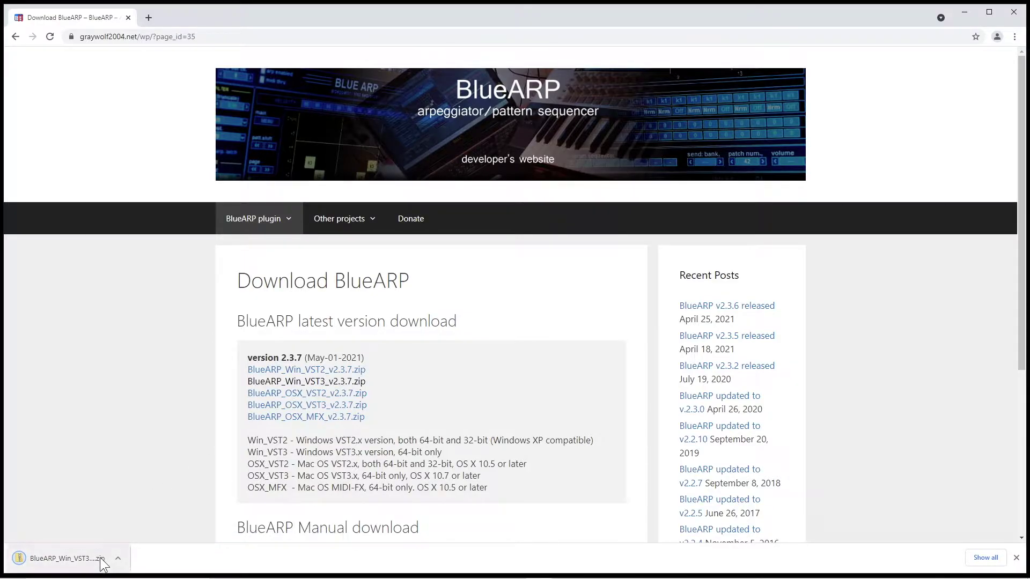
Extract the downloaded BlueARP_Win_VST3_v2.3.7.zip in the Downloads folder and copy the extracted BlueARP_Win_VST3_v2.3.7 folder
{"action": "left_click", "coordinate": [118, 559]}
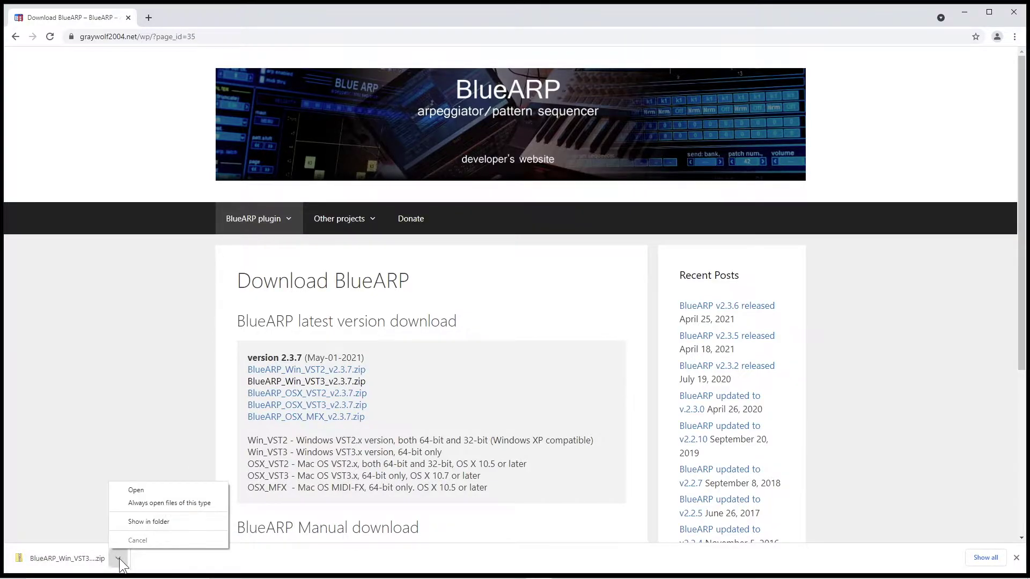
{"action": "left_click", "coordinate": [139, 492]}
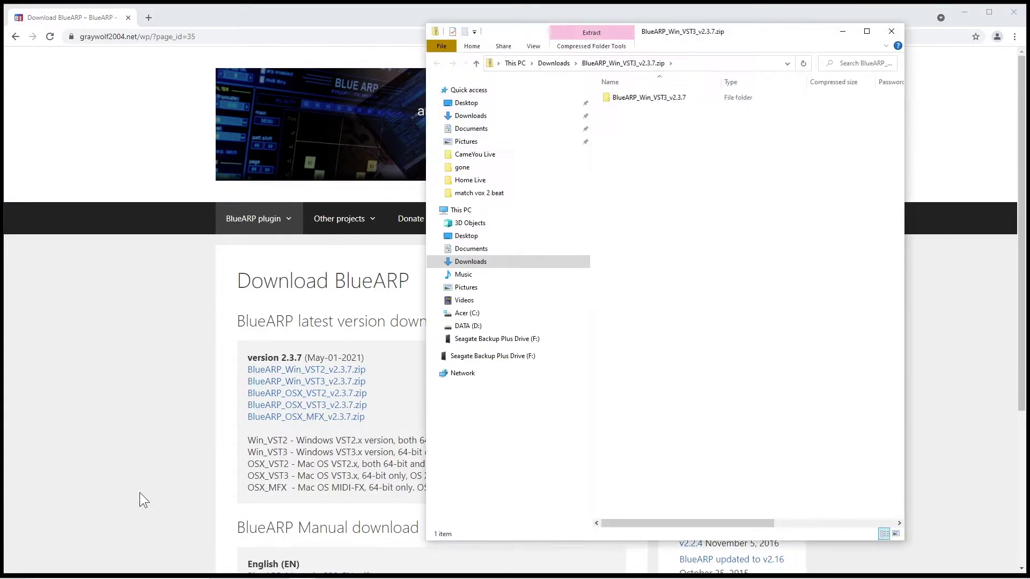
{"action": "left_click", "coordinate": [560, 65]}
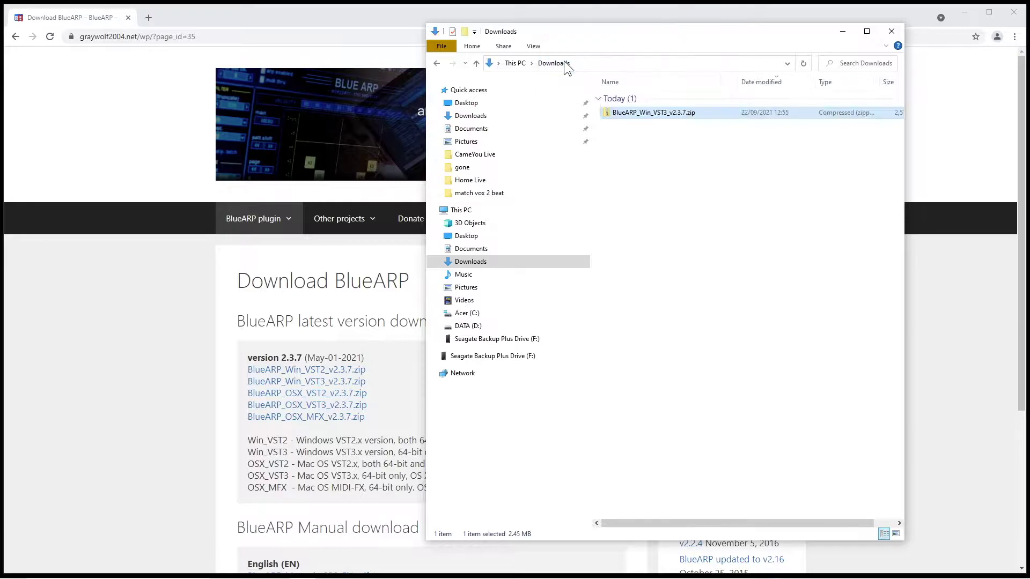
{"action": "right_click", "coordinate": [638, 114]}
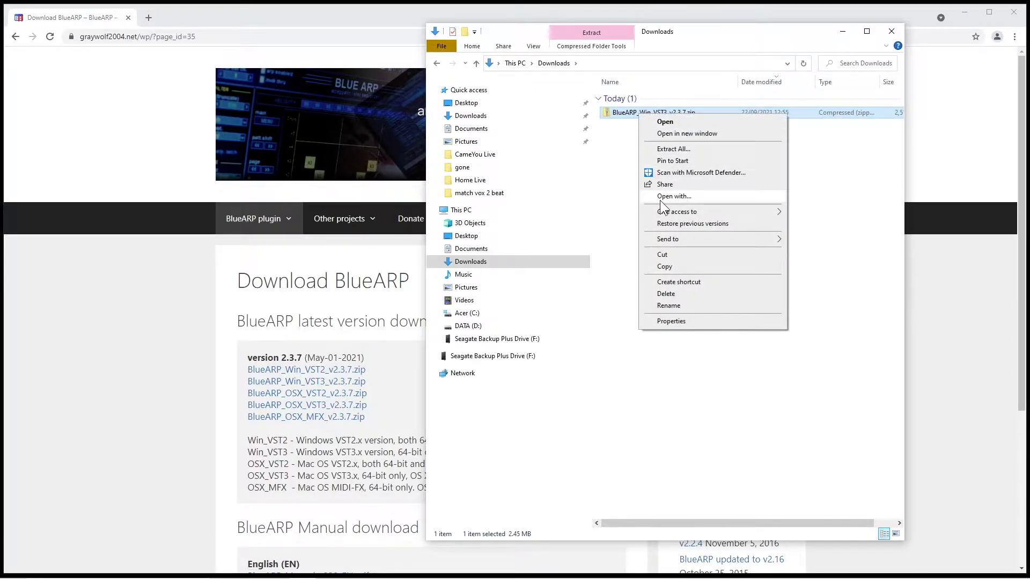
{"action": "left_click", "coordinate": [685, 148]}
{"action": "left_click", "coordinate": [612, 398]}
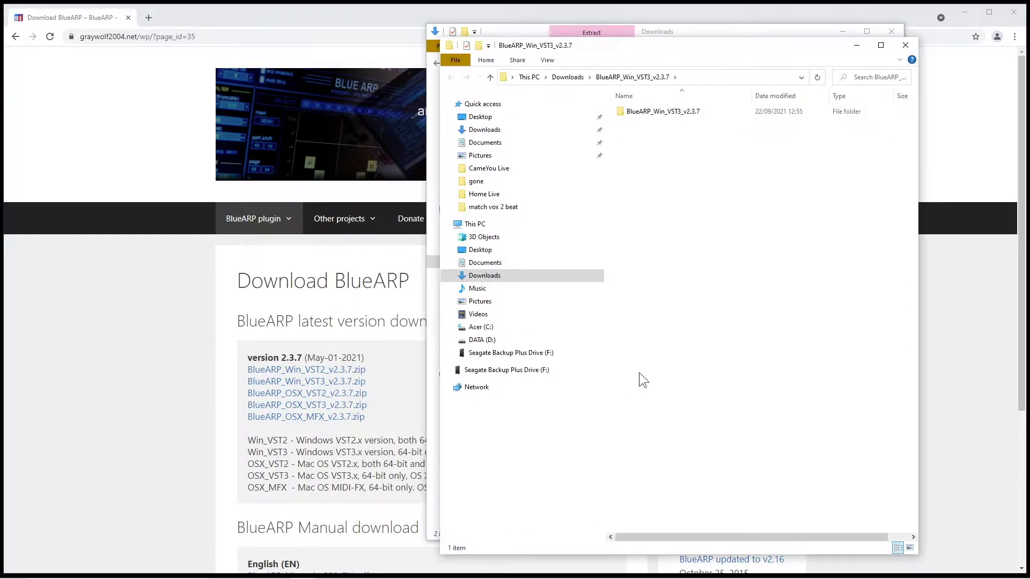
{"action": "right_click", "coordinate": [623, 110]}
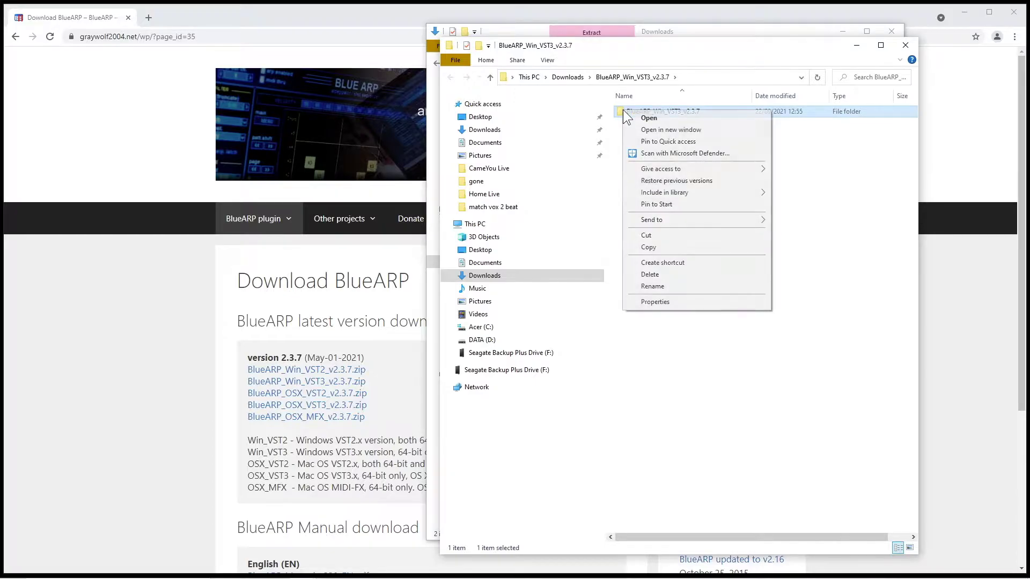
{"action": "left_click", "coordinate": [662, 247]}
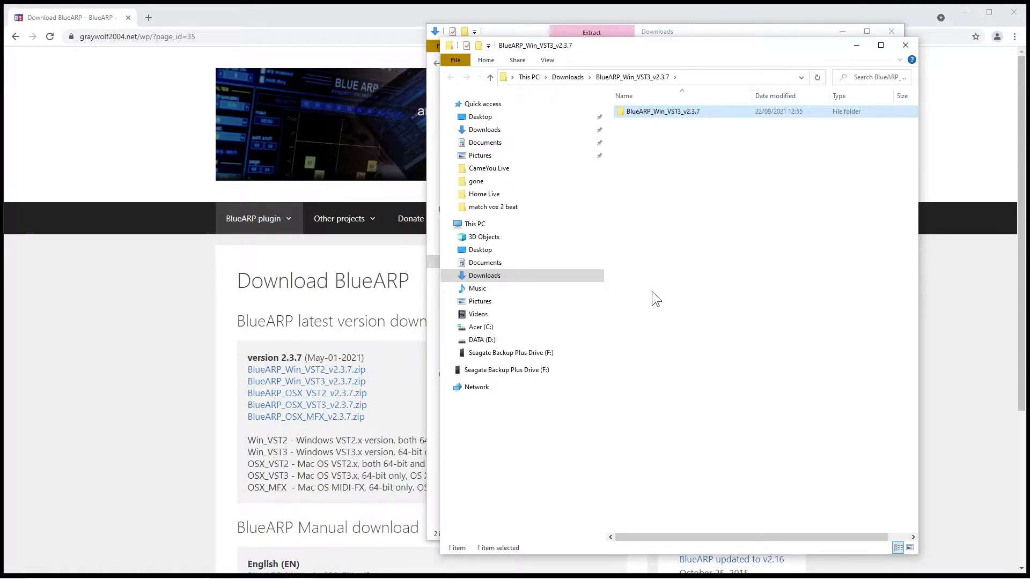
Create a new folder named VST3 at the root of the Acer (C:) drive
{"action": "left_click", "coordinate": [493, 329]}
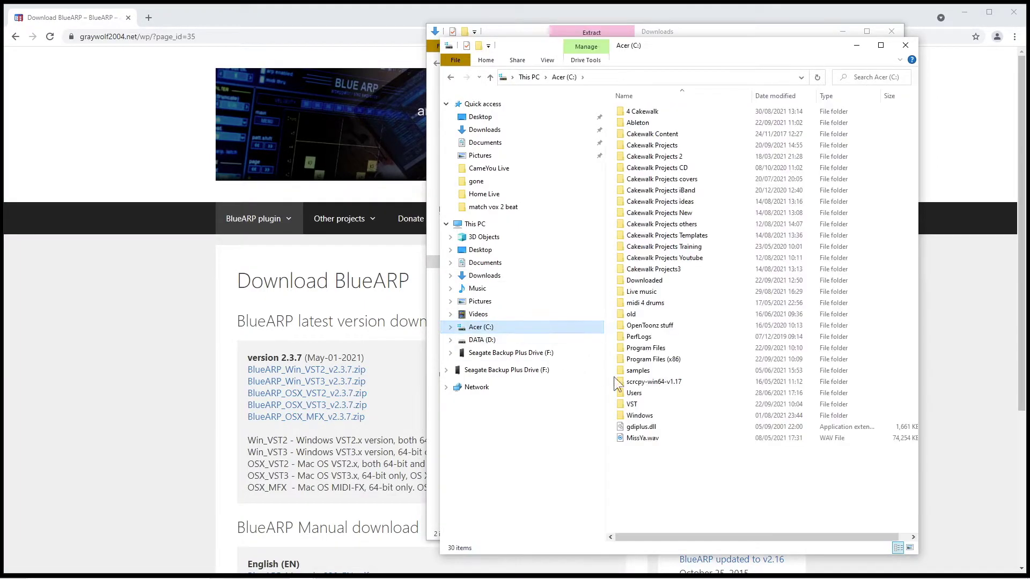
{"action": "right_click", "coordinate": [633, 485]}
{"action": "mouse_move", "coordinate": [666, 460]}
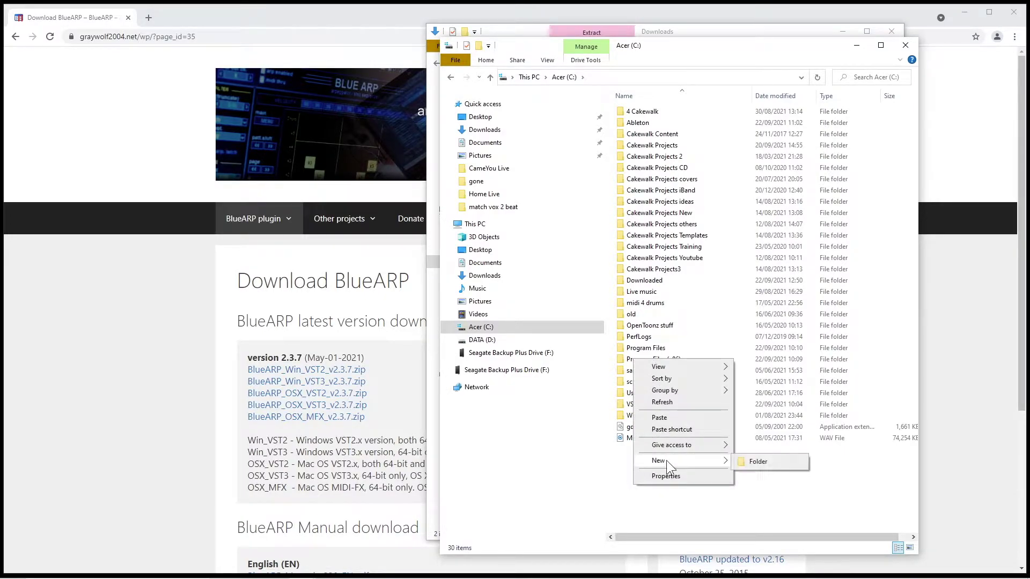
{"action": "left_click", "coordinate": [751, 462]}
{"action": "type", "text": "V"}
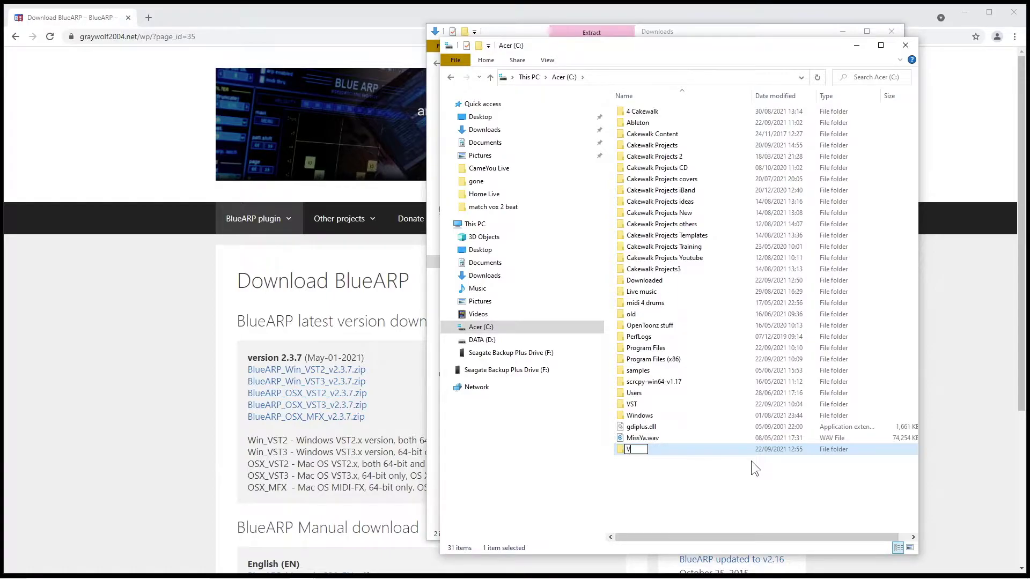
{"action": "type", "text": "ST3"}
{"action": "key", "text": "Return"}
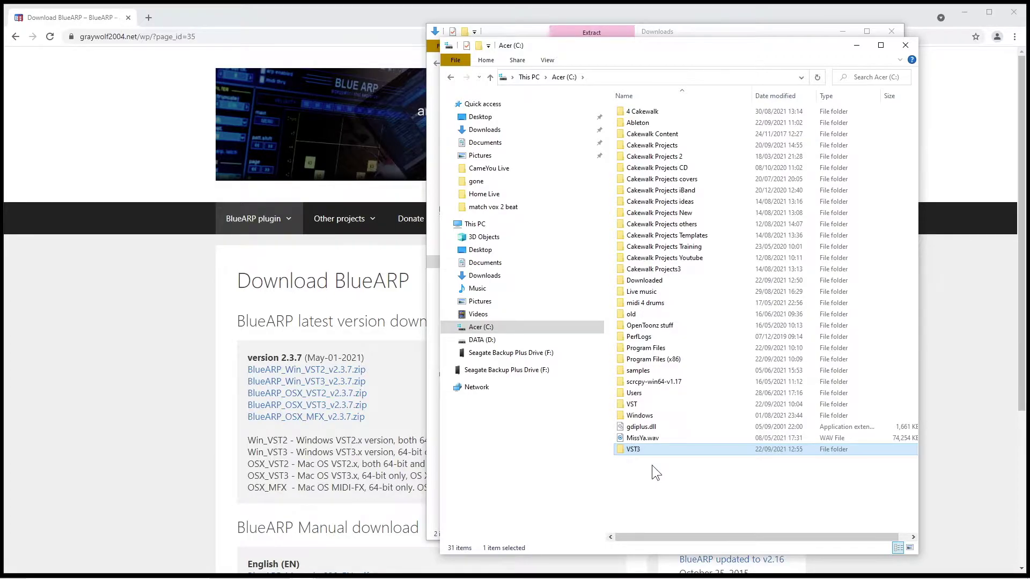
Paste the copied BlueARP_Win_VST3_v2.3.7 folder into the new VST3 folder
{"action": "double_click", "coordinate": [622, 451]}
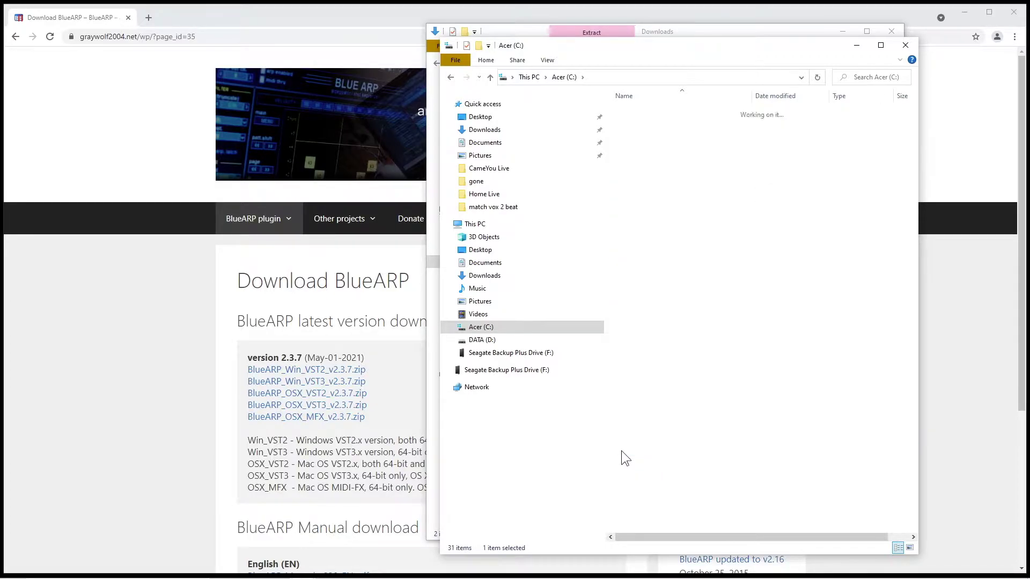
{"action": "right_click", "coordinate": [654, 202]}
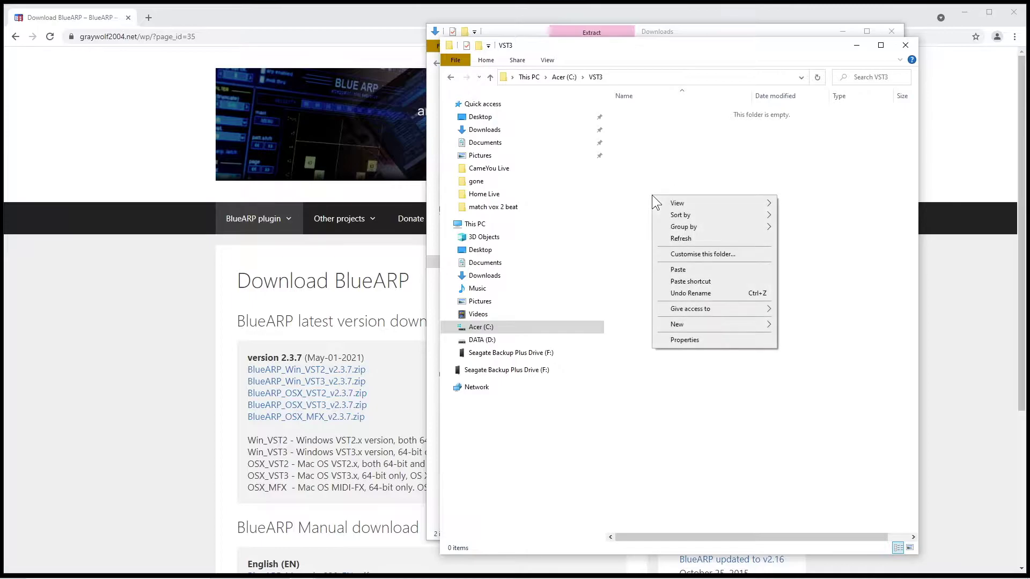
{"action": "left_click", "coordinate": [686, 271]}
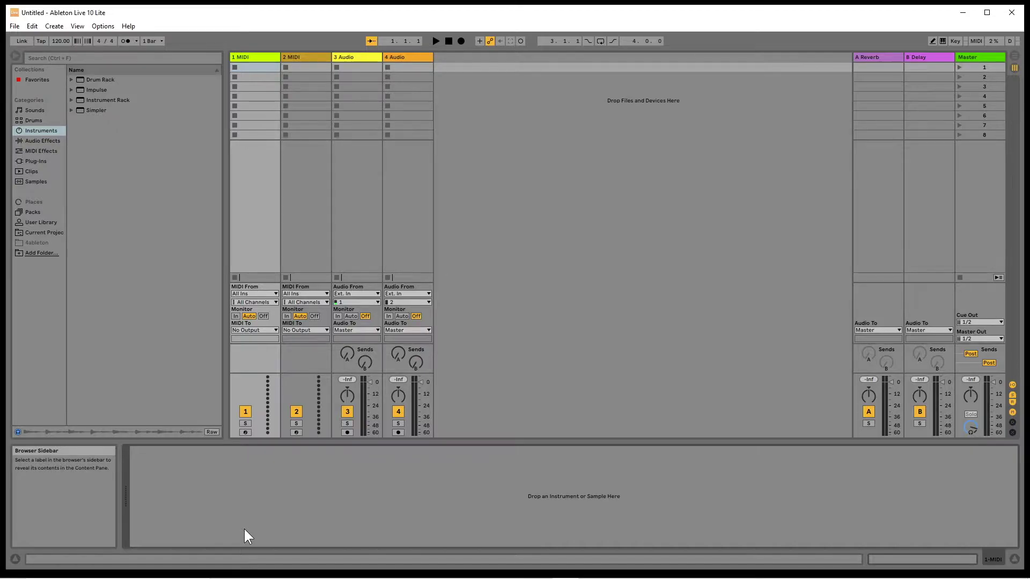
In Ableton Live, turn on the VST3 plug-in custom folder in the preferences and set it to C:\VST3
{"action": "left_click", "coordinate": [107, 26]}
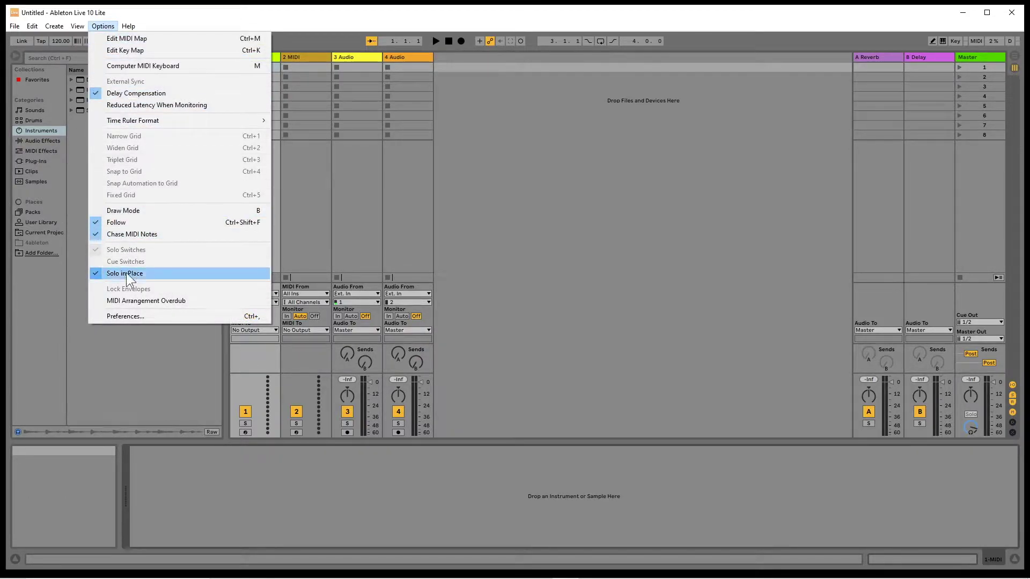
{"action": "left_click", "coordinate": [132, 316]}
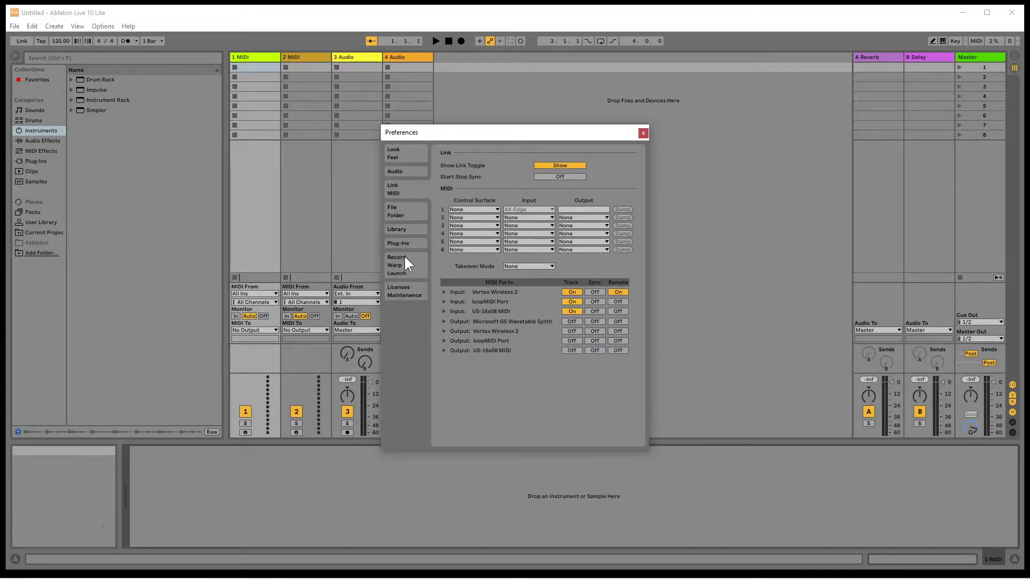
{"action": "left_click", "coordinate": [410, 242]}
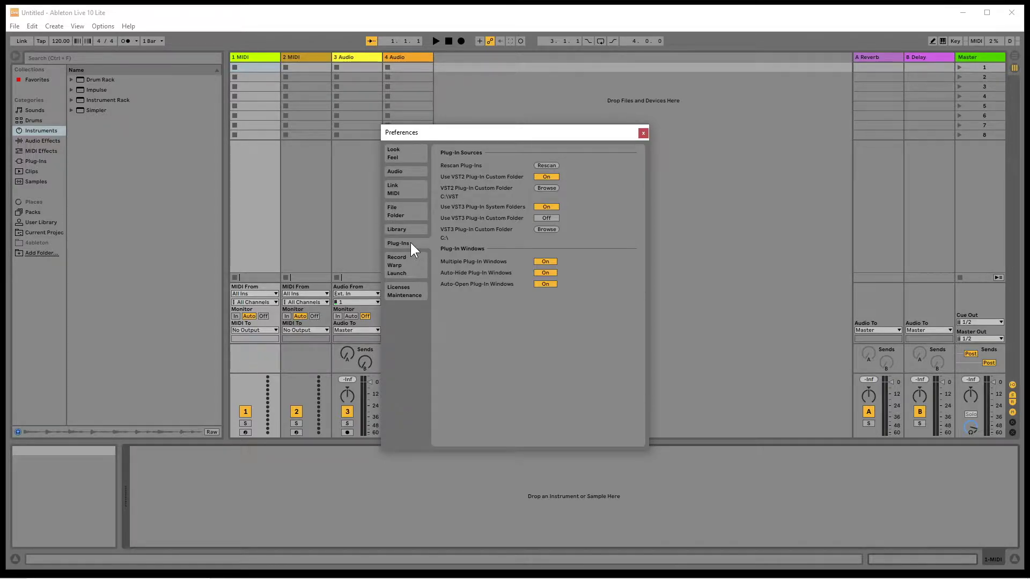
{"action": "left_click", "coordinate": [553, 218]}
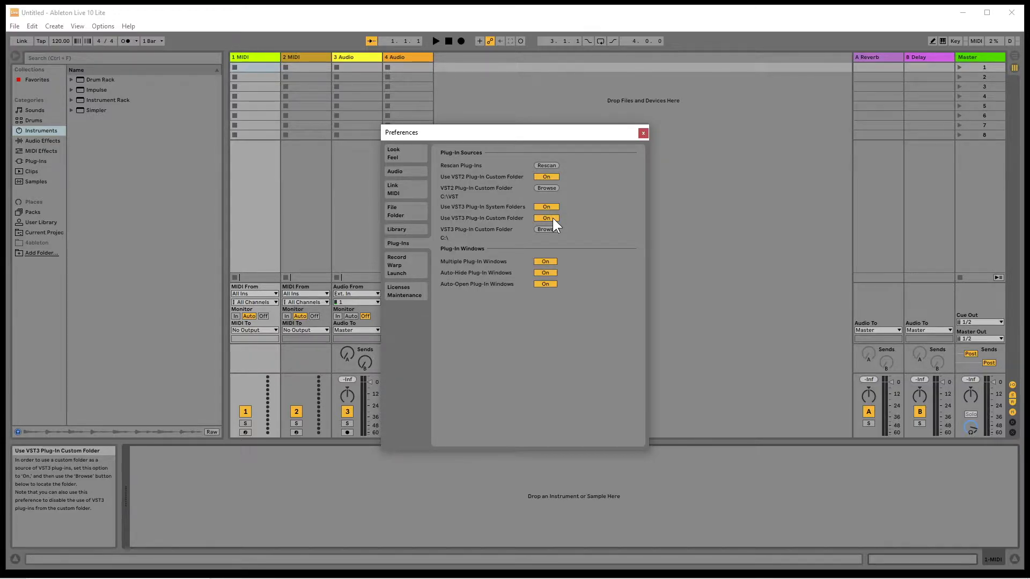
{"action": "left_click", "coordinate": [550, 228]}
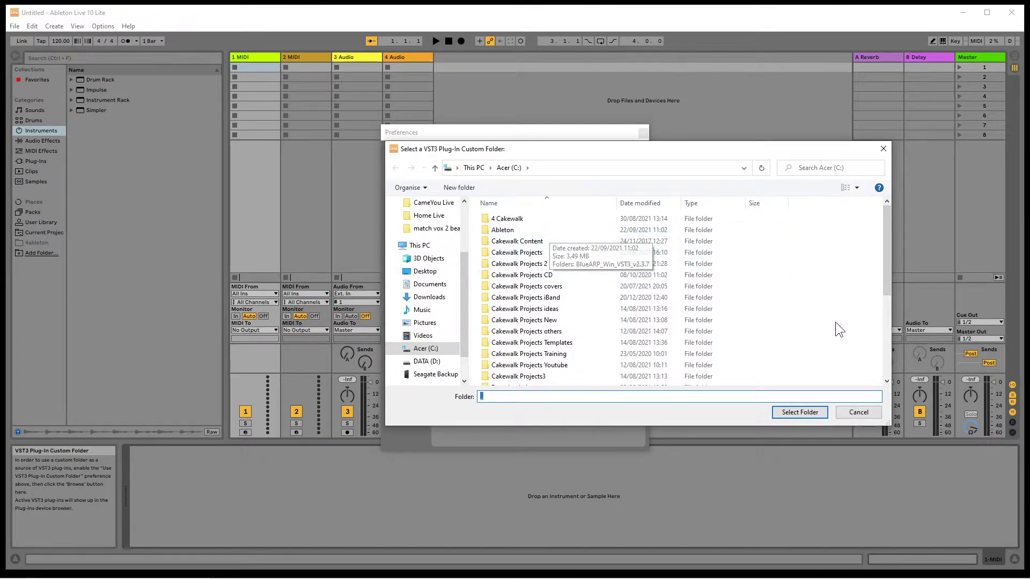
{"action": "left_click", "coordinate": [885, 365]}
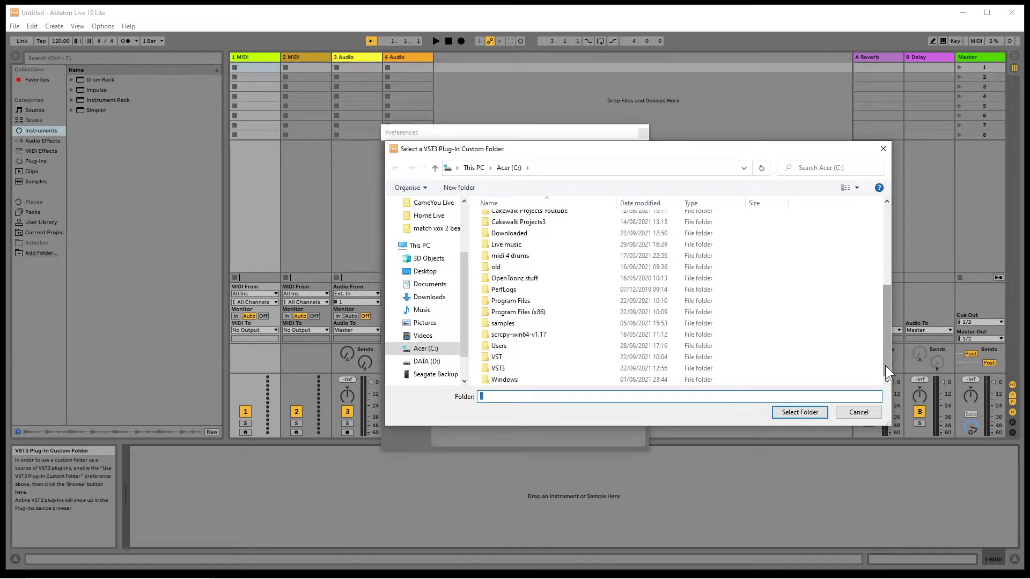
{"action": "left_click", "coordinate": [499, 370]}
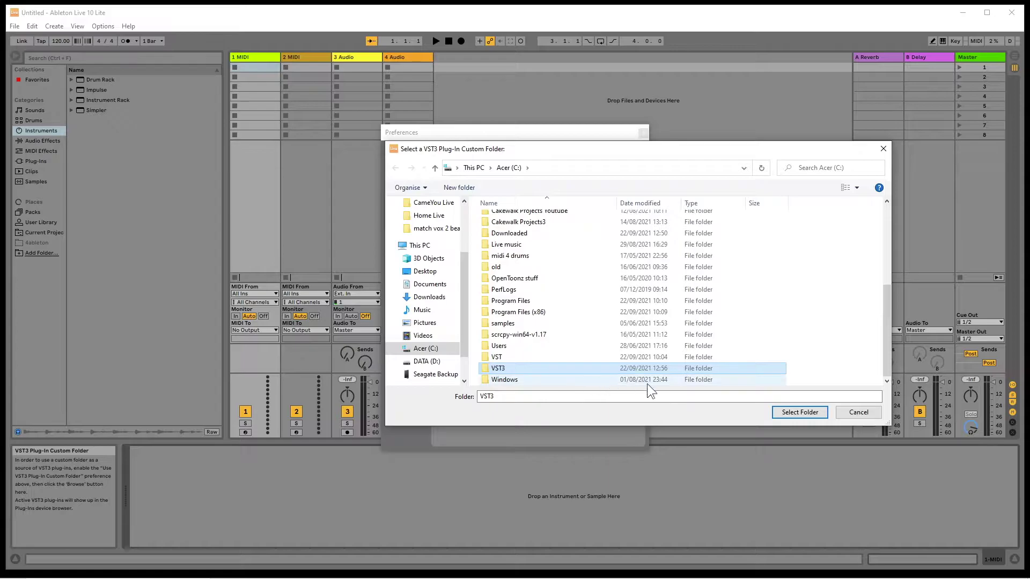
{"action": "left_click", "coordinate": [799, 412]}
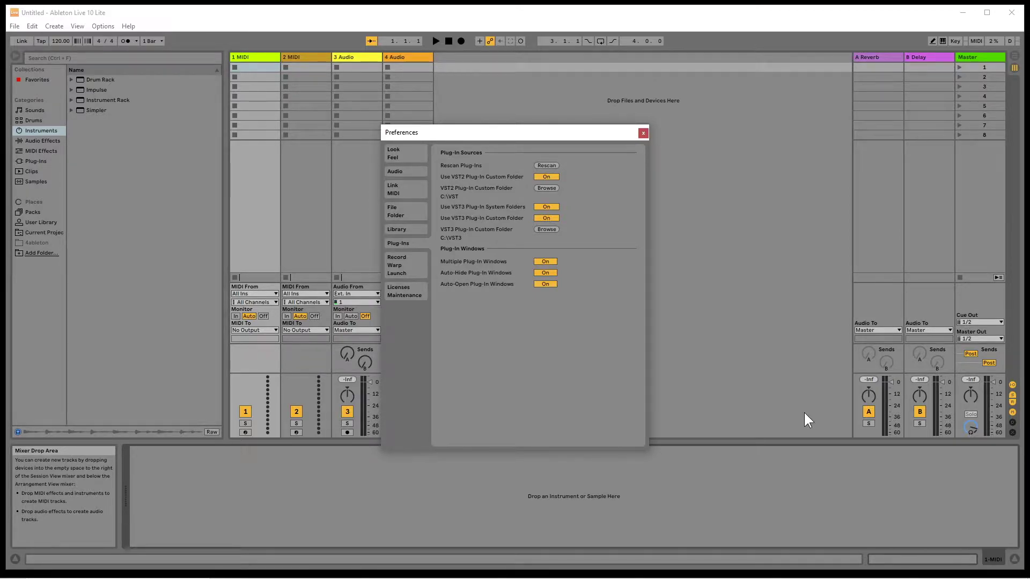
{"action": "left_click", "coordinate": [643, 134]}
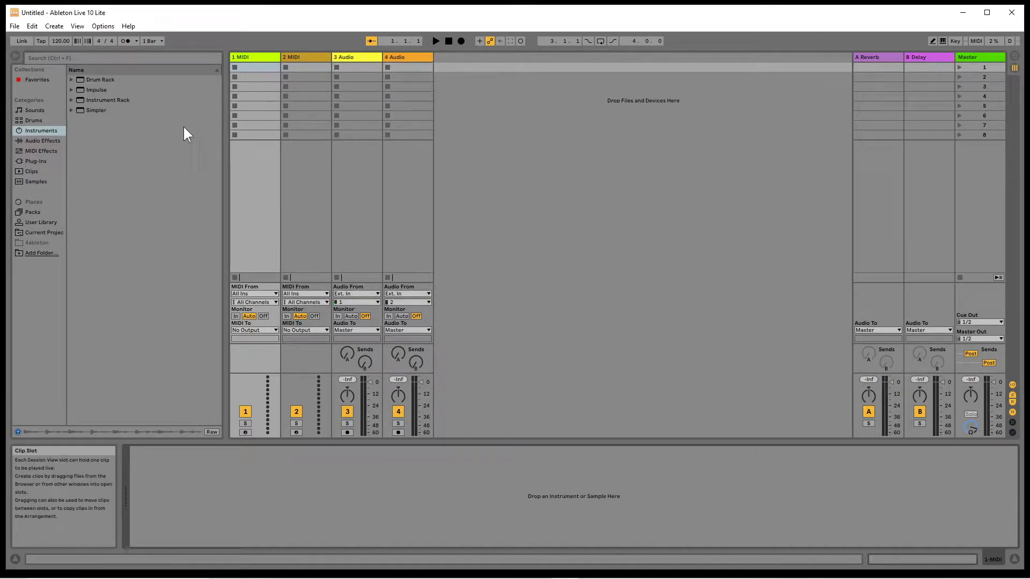
Load the BlueARP VST3 plug-in from omg-instruments onto the first MIDI track and close its plug-in window
{"action": "left_click", "coordinate": [37, 160]}
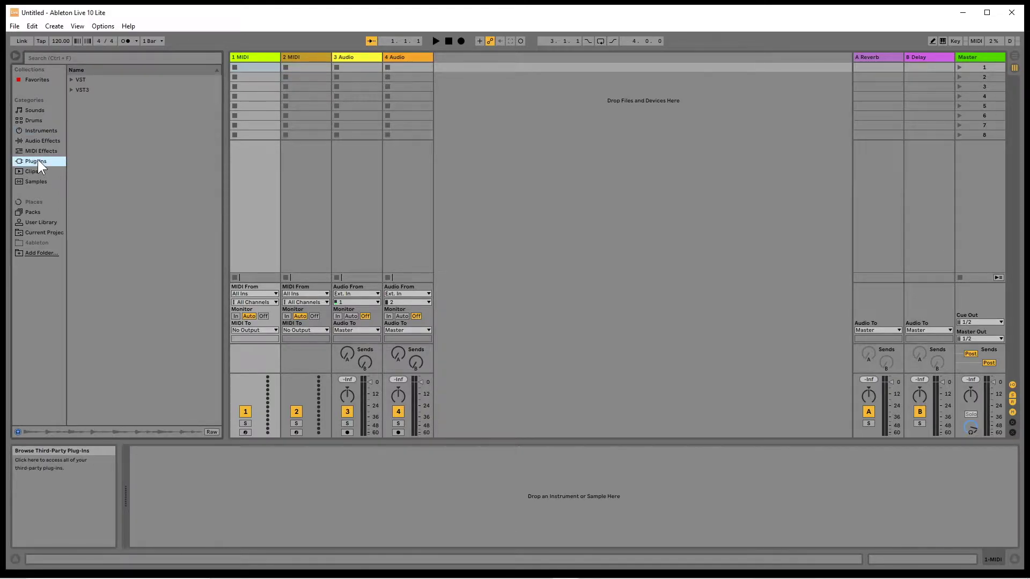
{"action": "left_click", "coordinate": [71, 90]}
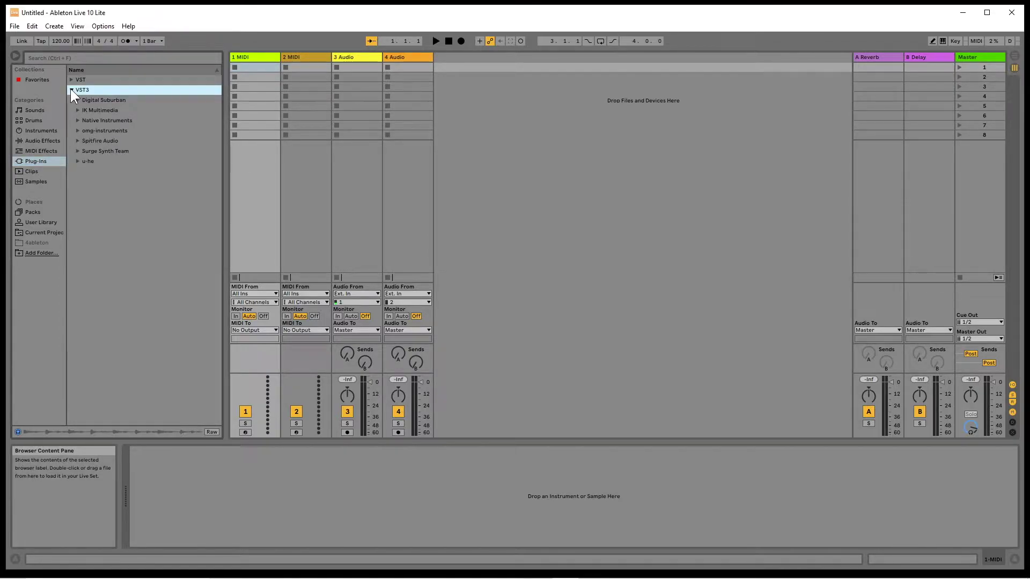
{"action": "left_click", "coordinate": [77, 131]}
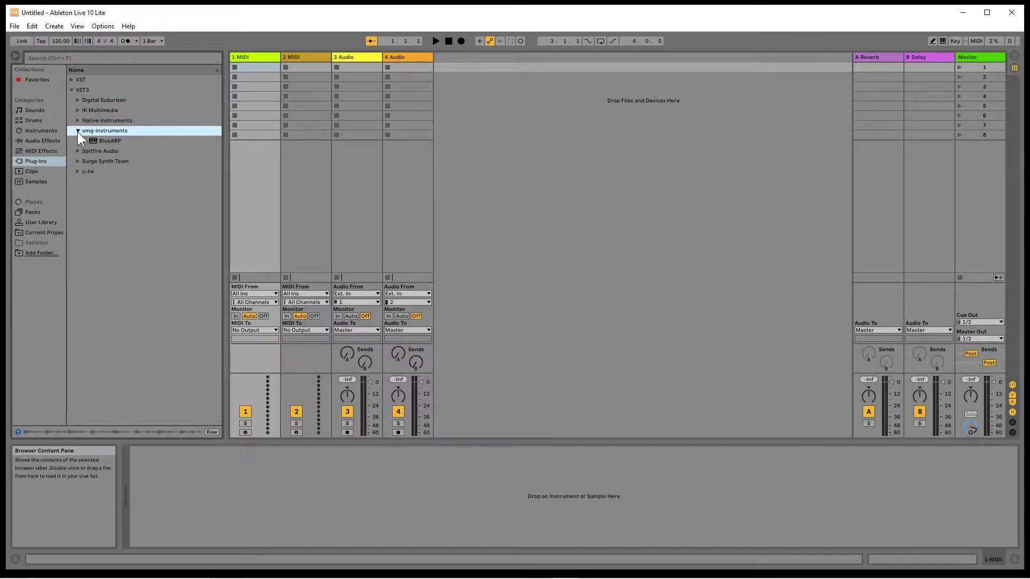
{"action": "left_click", "coordinate": [101, 139]}
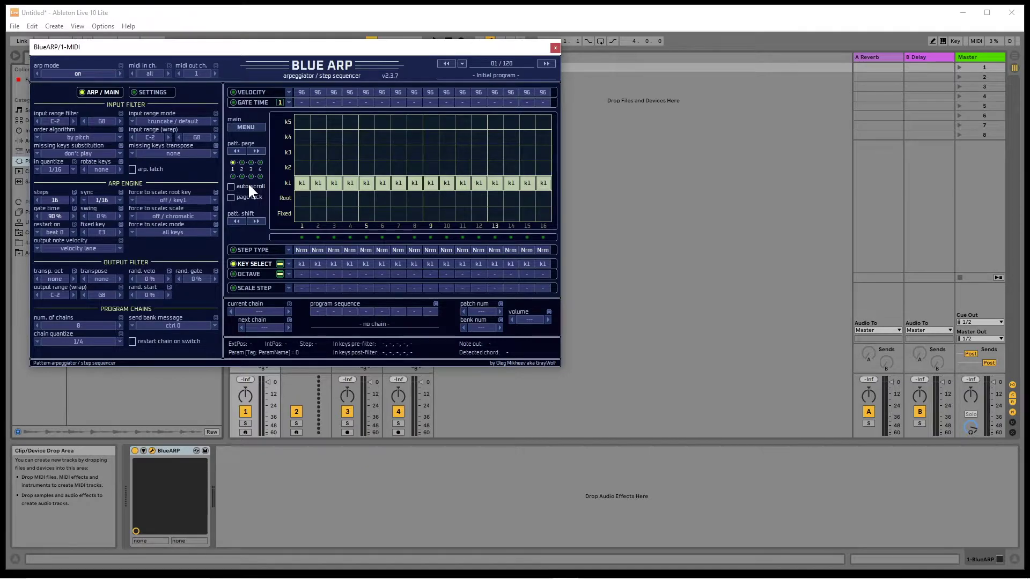
{"action": "left_click", "coordinate": [556, 47]}
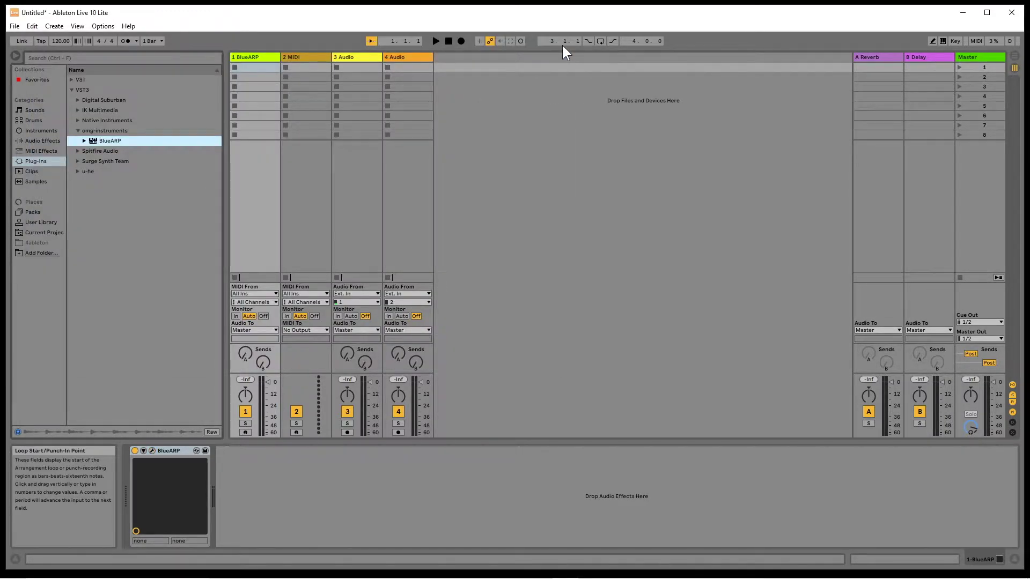
Load the Rock Electric Bass.adg preset from the Instrument Rack's Bass presets onto the second MIDI track
{"action": "left_click", "coordinate": [32, 131]}
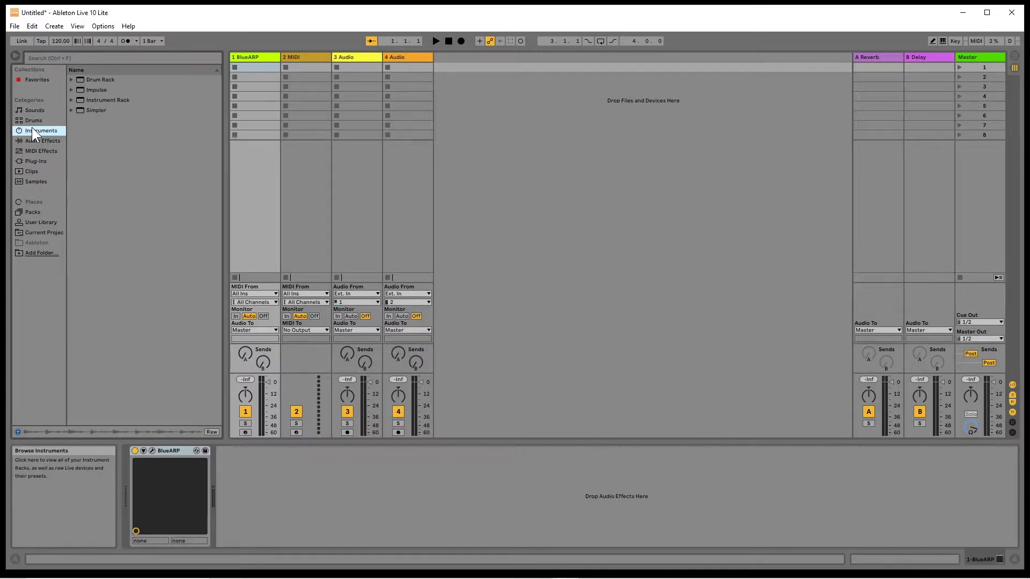
{"action": "left_click", "coordinate": [71, 100]}
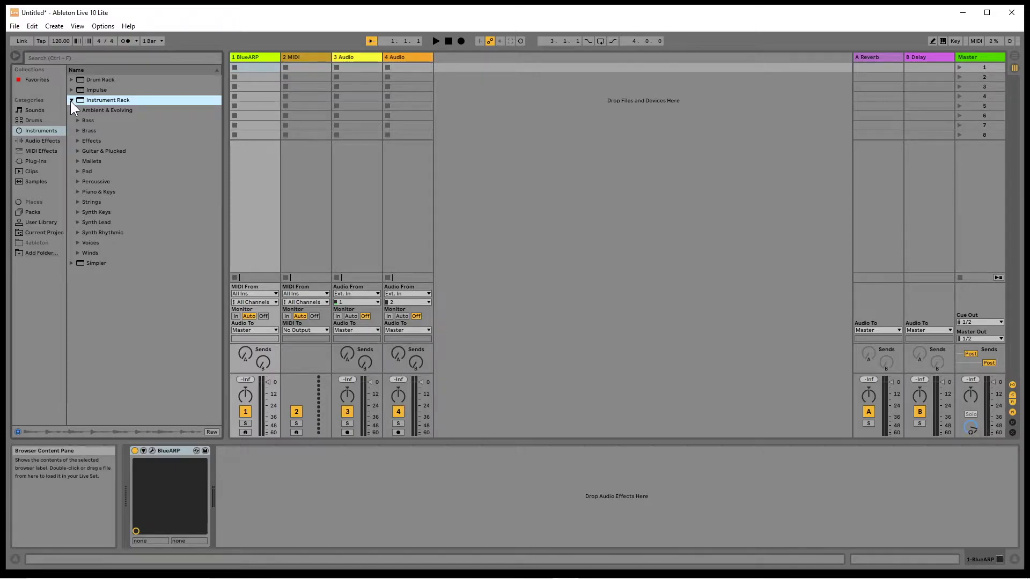
{"action": "left_click", "coordinate": [78, 121]}
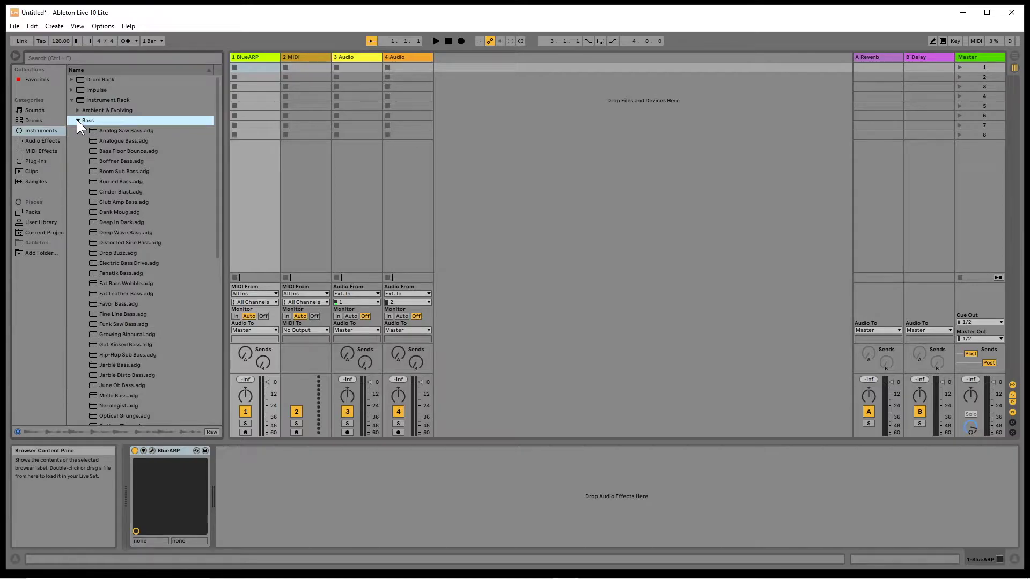
{"action": "left_click", "coordinate": [218, 356]}
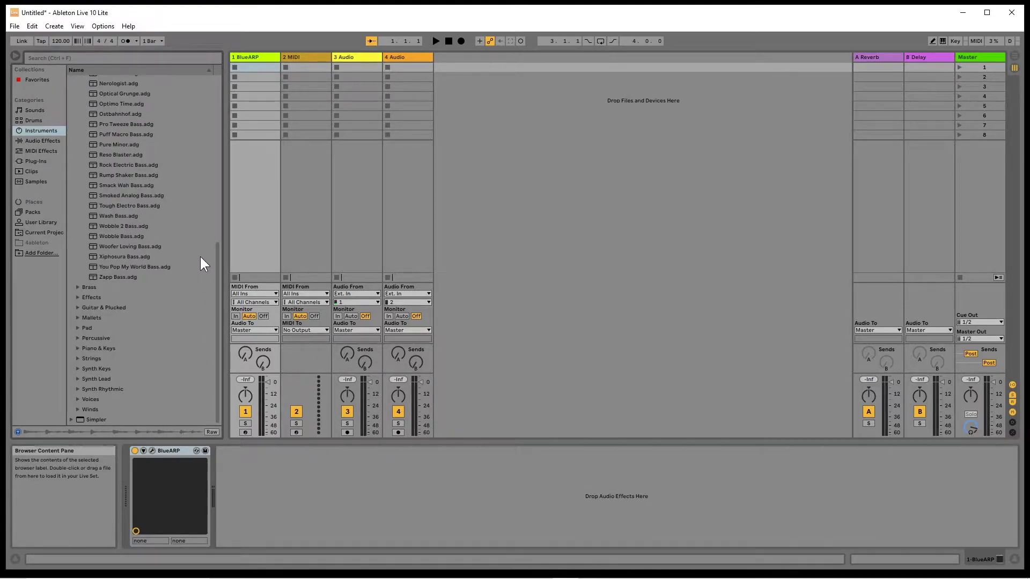
{"action": "left_click_drag", "start_coordinate": [99, 162], "coordinate": [295, 183]}
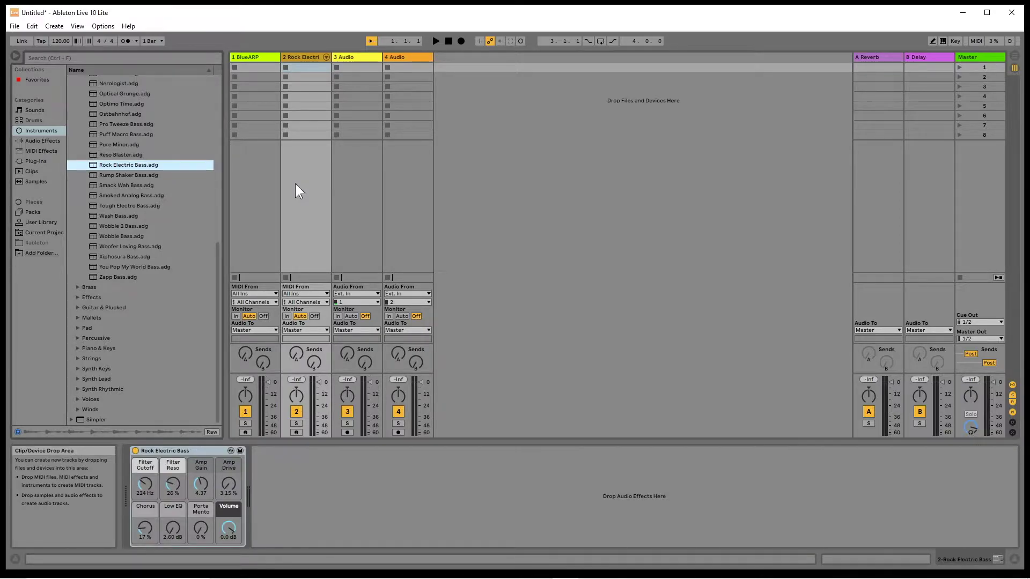
Set the Rock Electric Bass track's MIDI From source to 1-BlueARP
{"action": "left_click", "coordinate": [327, 293]}
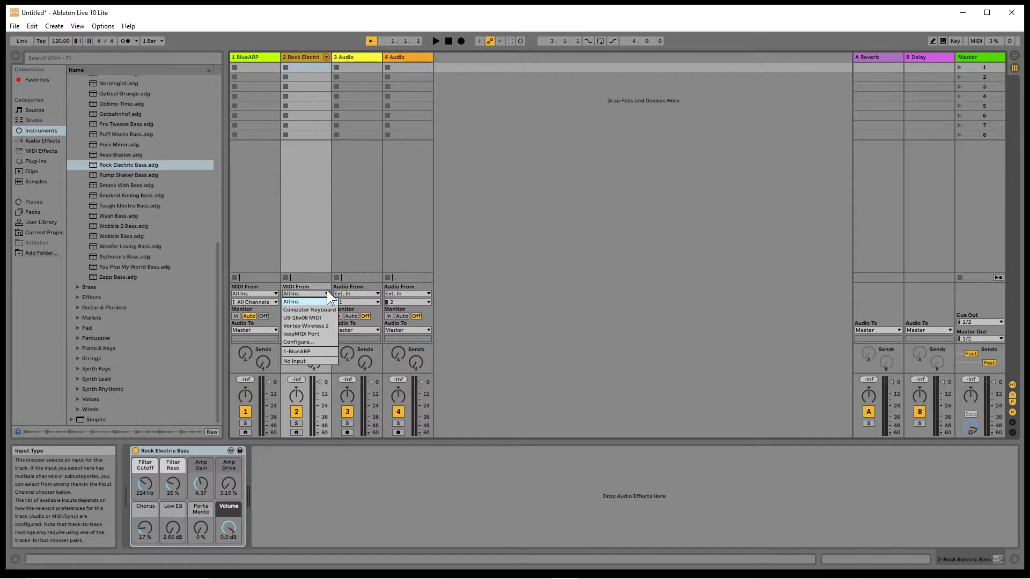
{"action": "left_click", "coordinate": [314, 351]}
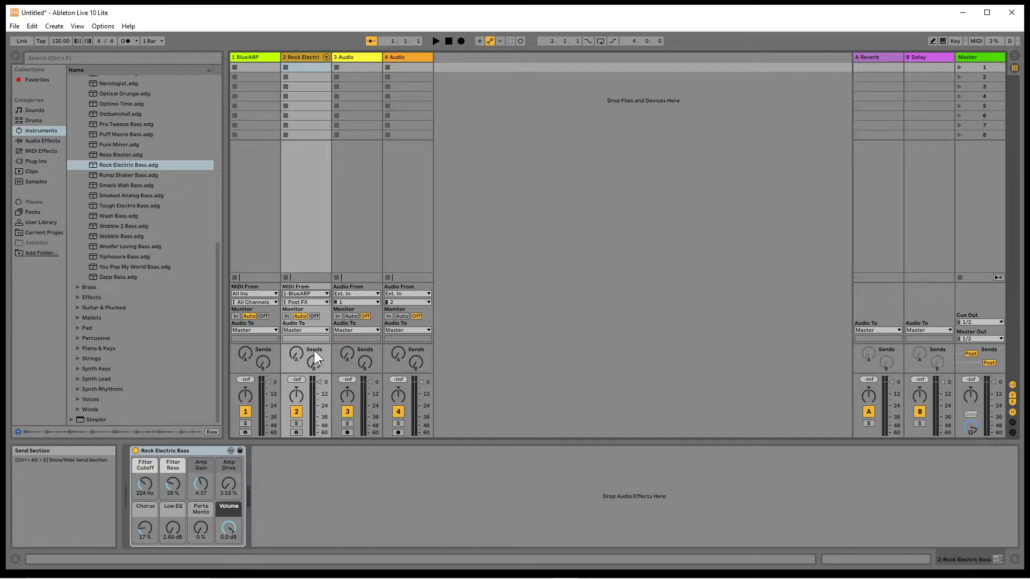
Set the Rock Electric Bass track's input channel to BlueARP and arm both MIDI tracks for recording together
{"action": "left_click", "coordinate": [326, 300]}
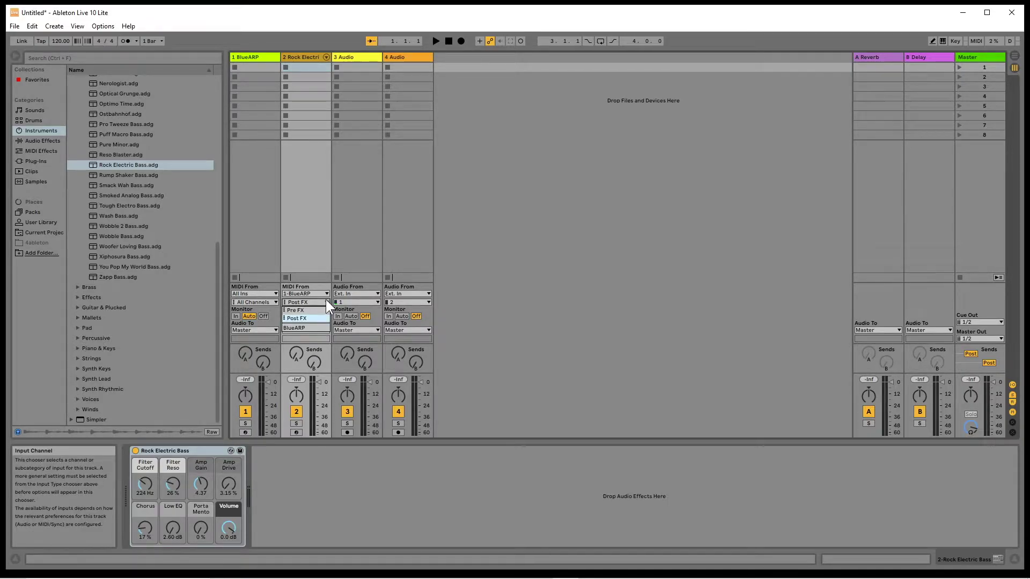
{"action": "left_click", "coordinate": [318, 327]}
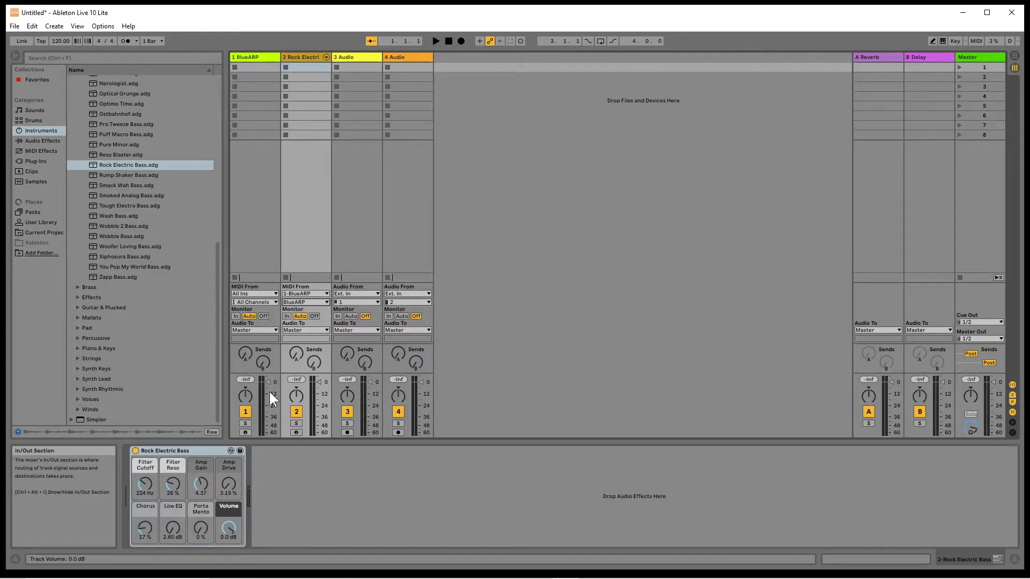
{"action": "left_click", "coordinate": [246, 432]}
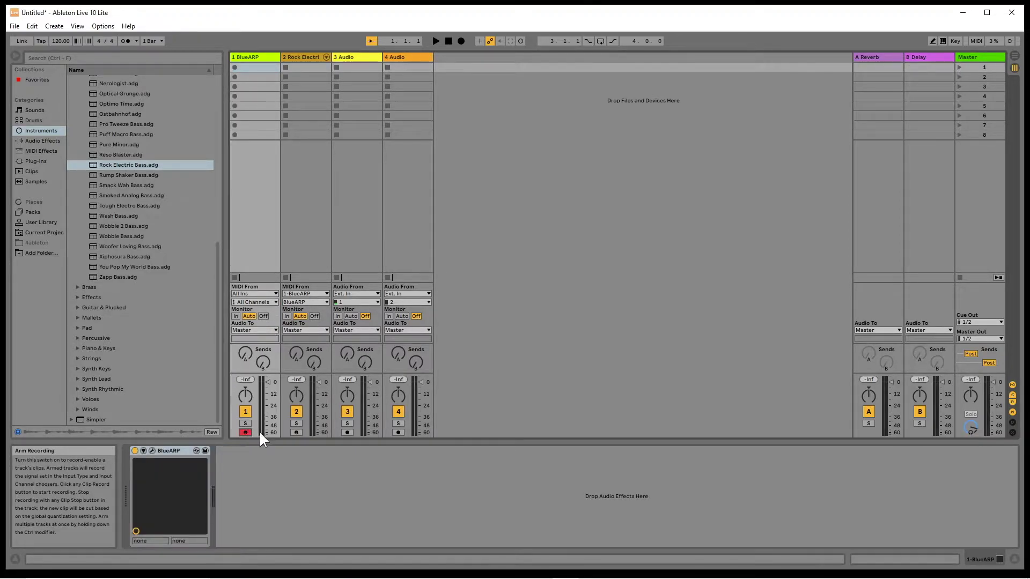
{"action": "left_click", "coordinate": [296, 432], "text": "ctrl"}
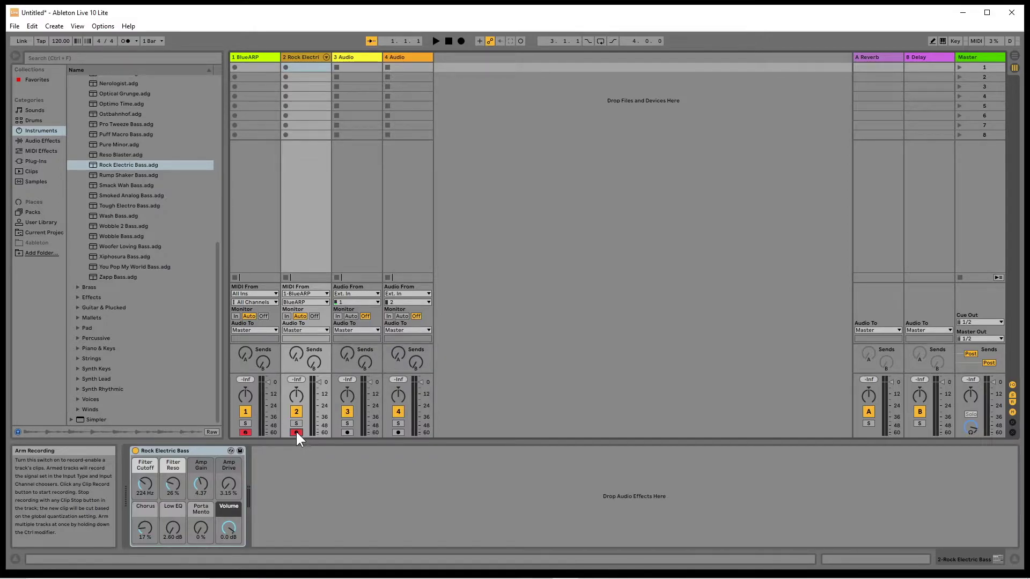
Turn off the Arm Exclusive preference from the Rock Electric Bass track's arm control
{"action": "right_click", "coordinate": [297, 433]}
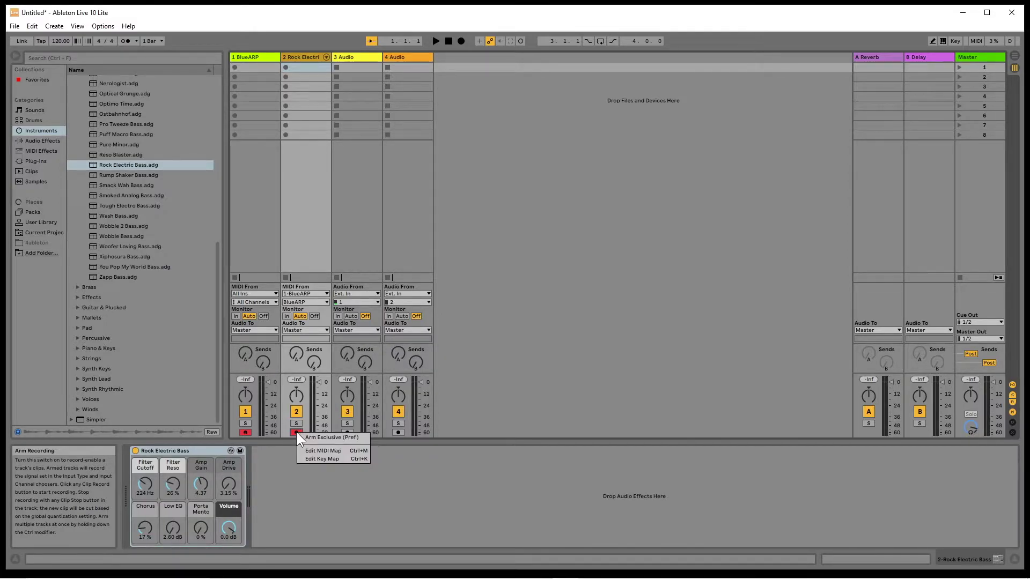
{"action": "left_click", "coordinate": [314, 437]}
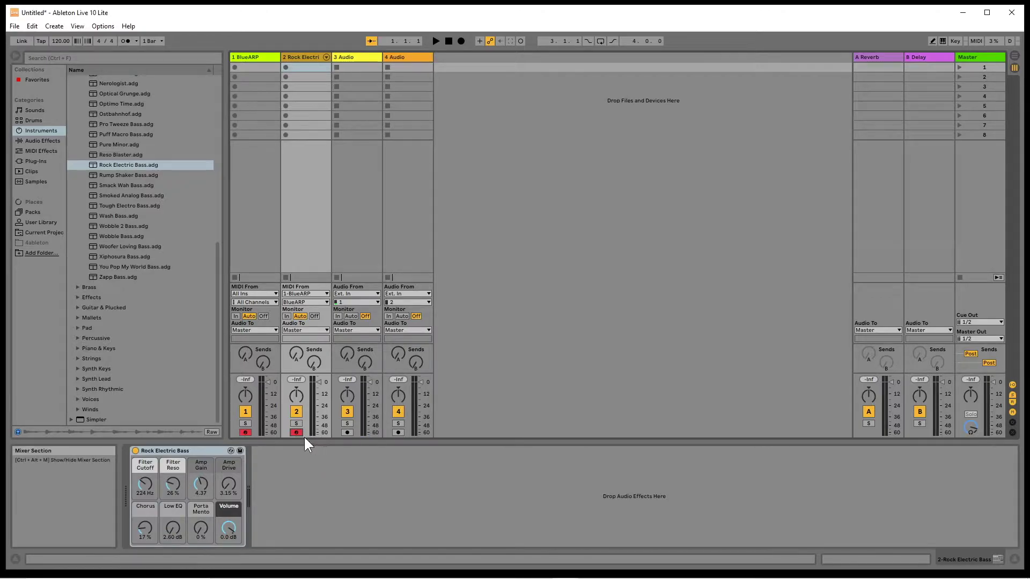
{"action": "right_click", "coordinate": [298, 432]}
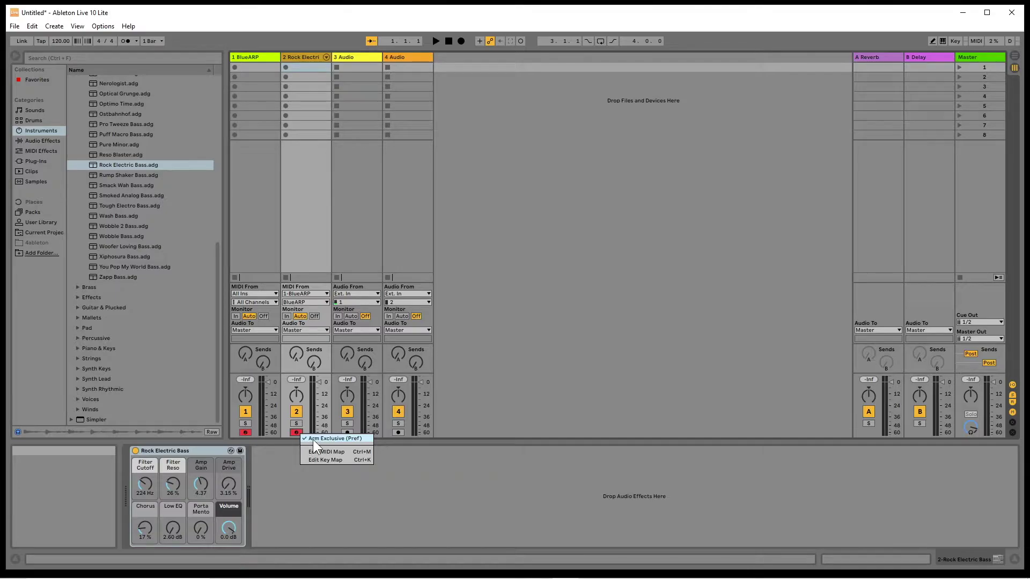
{"action": "left_click", "coordinate": [313, 440]}
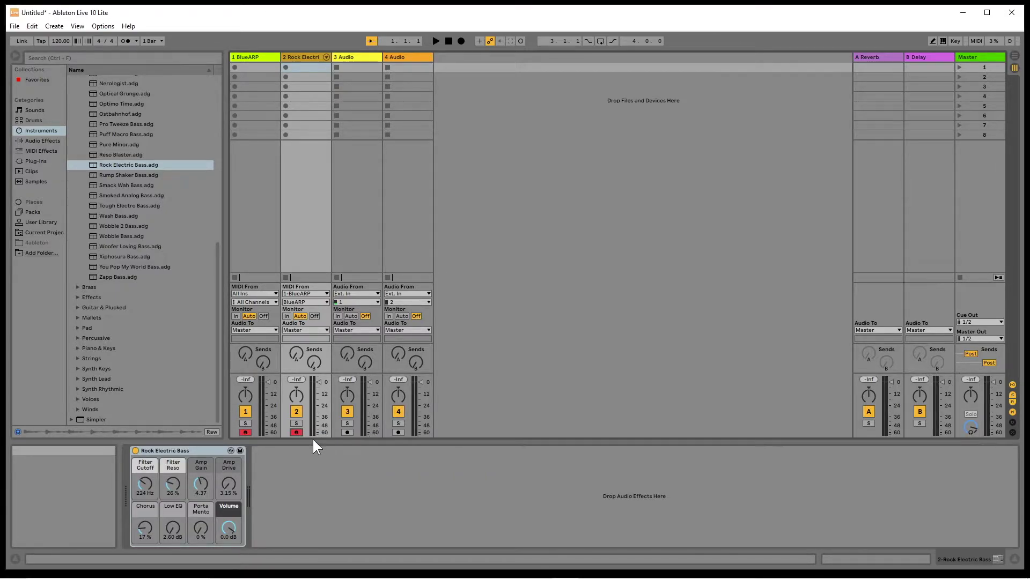
Set the BlueARP track's MIDI From source to Vortex Wireless 2 and its input channel to Ch. 1
{"action": "left_click", "coordinate": [275, 293]}
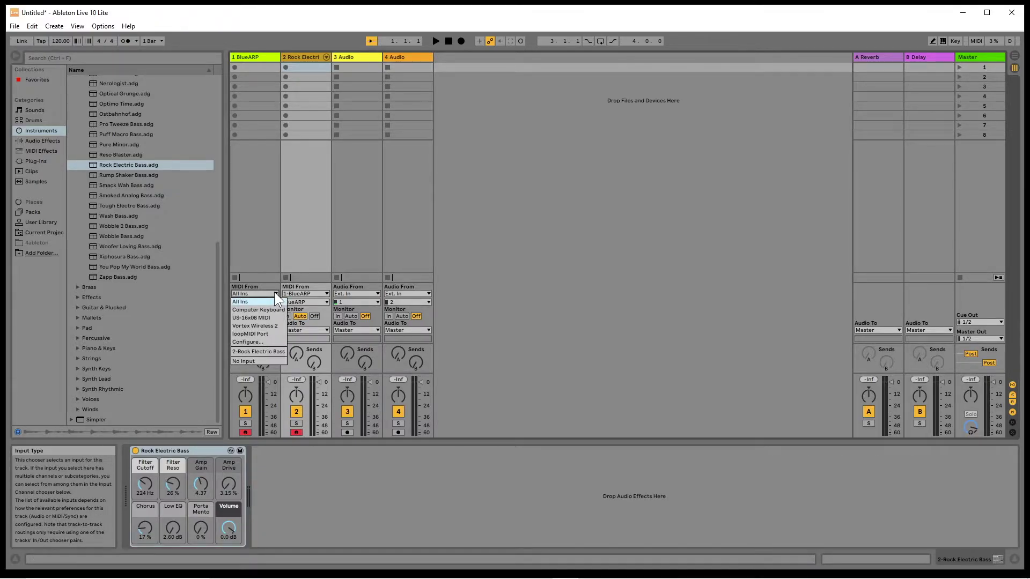
{"action": "left_click", "coordinate": [271, 325]}
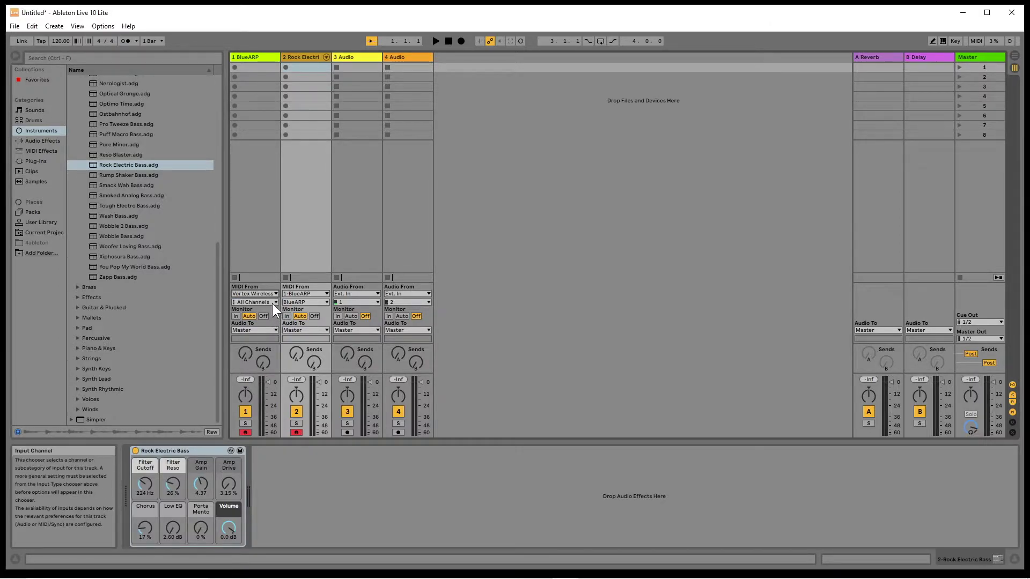
{"action": "left_click", "coordinate": [273, 302]}
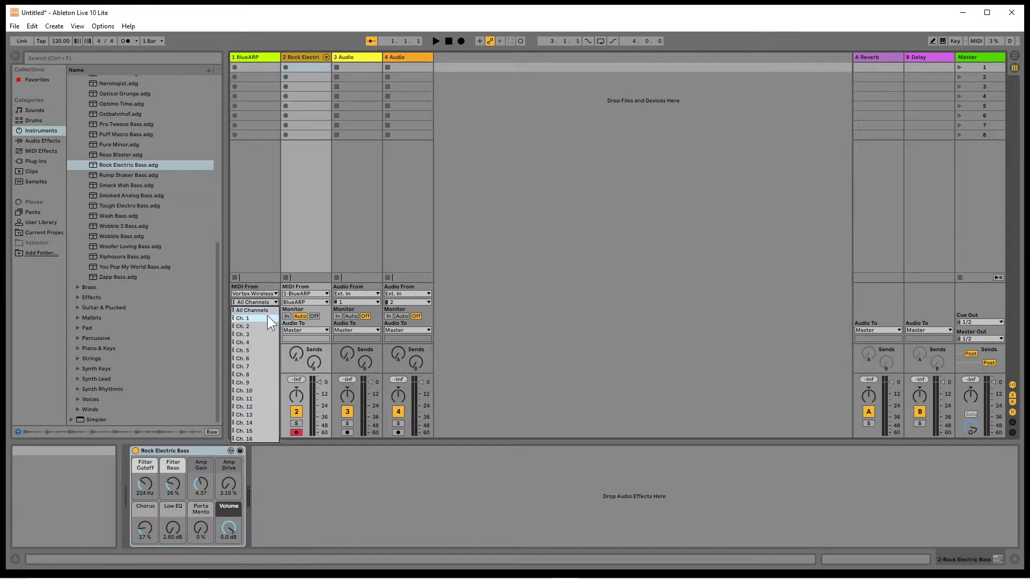
{"action": "left_click", "coordinate": [268, 318]}
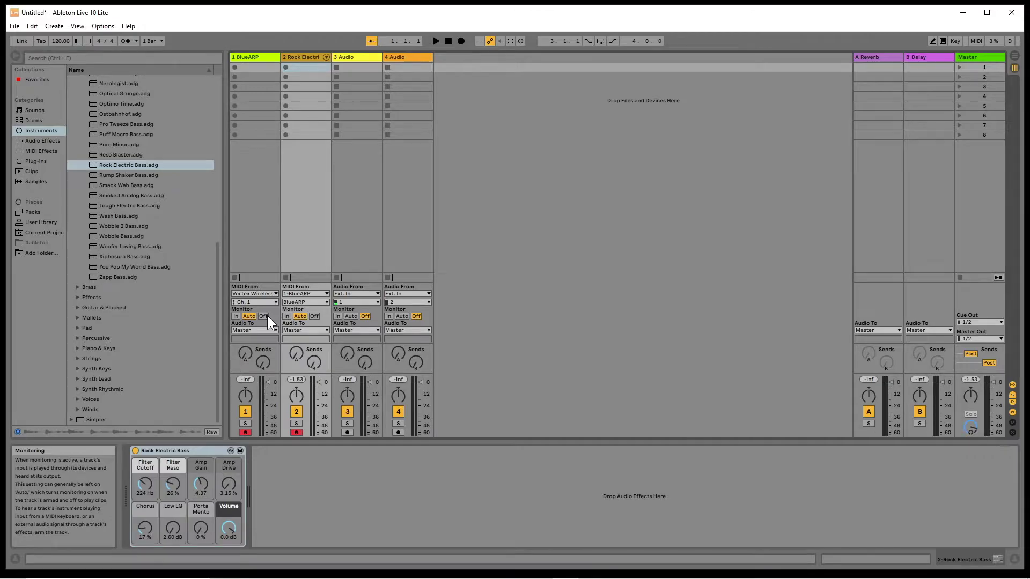
Open the BlueARP plug-in window, assign all 16 steps to Root, and set the force-to-scale root key to detect from chord
{"action": "left_click", "coordinate": [250, 202]}
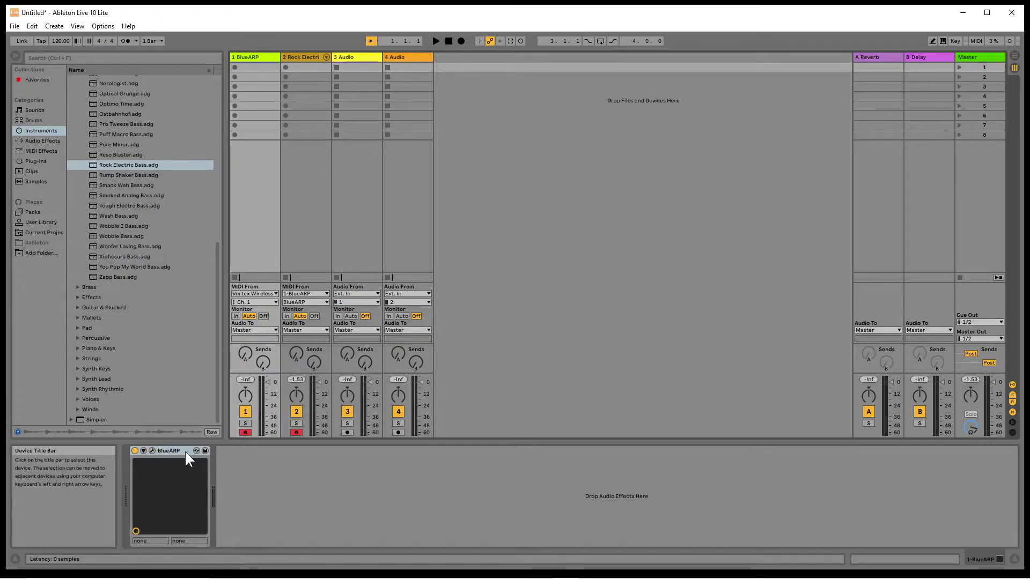
{"action": "left_click", "coordinate": [152, 451]}
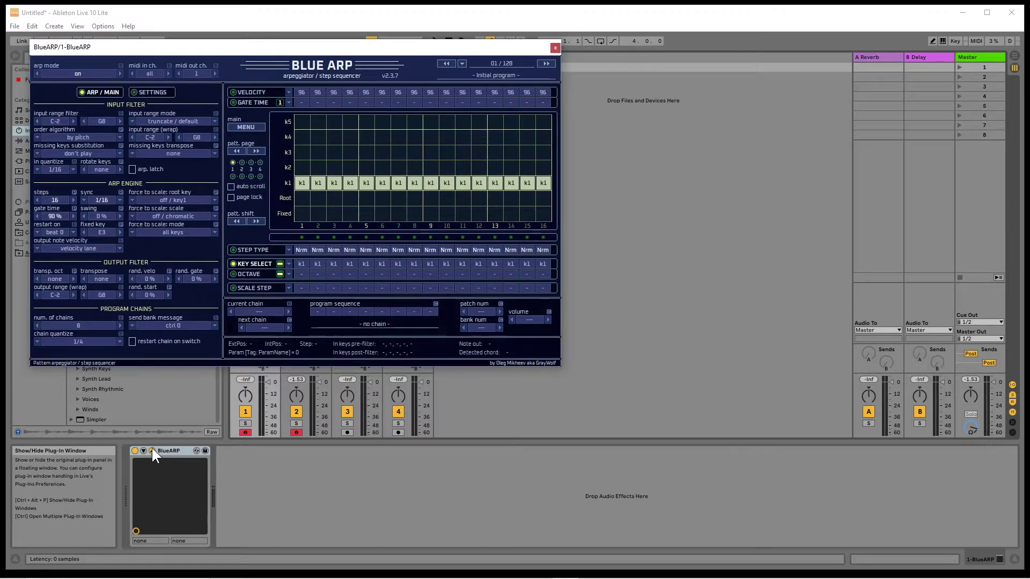
{"action": "left_click", "coordinate": [304, 200]}
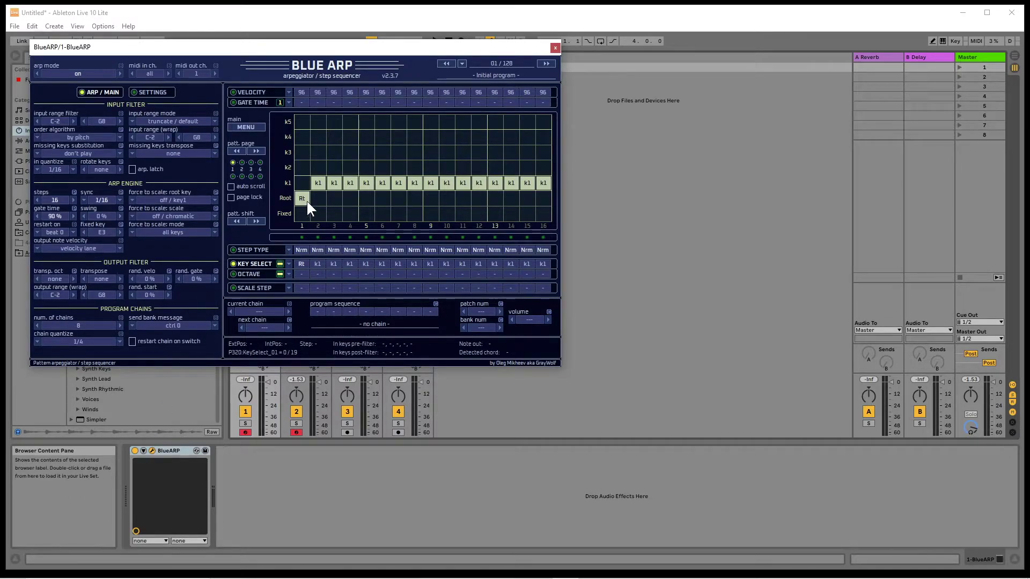
{"action": "left_click", "coordinate": [316, 198]}
{"action": "left_click_drag", "start_coordinate": [330, 197], "coordinate": [543, 197]}
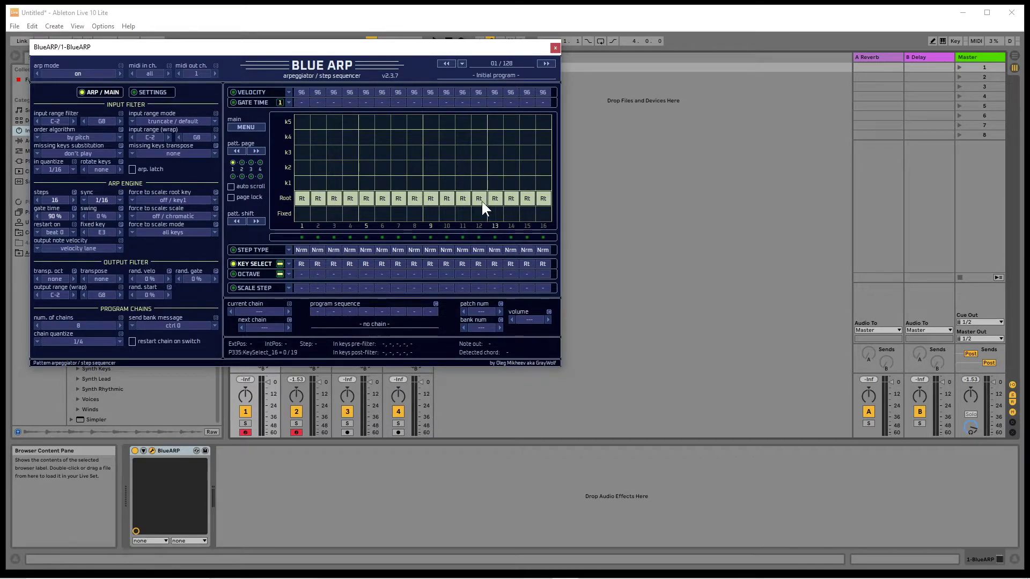
{"action": "left_click", "coordinate": [133, 203]}
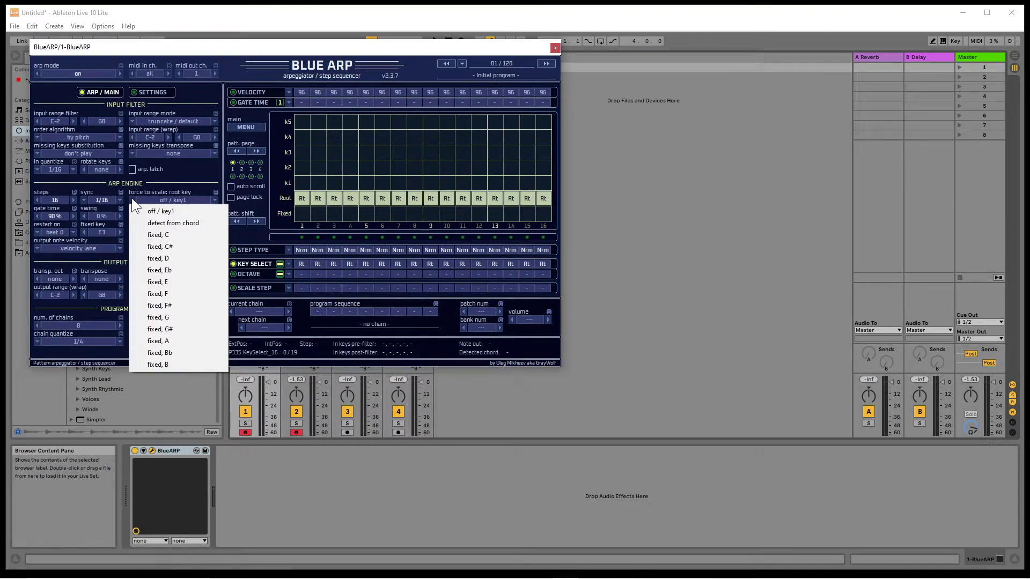
{"action": "left_click", "coordinate": [149, 222]}
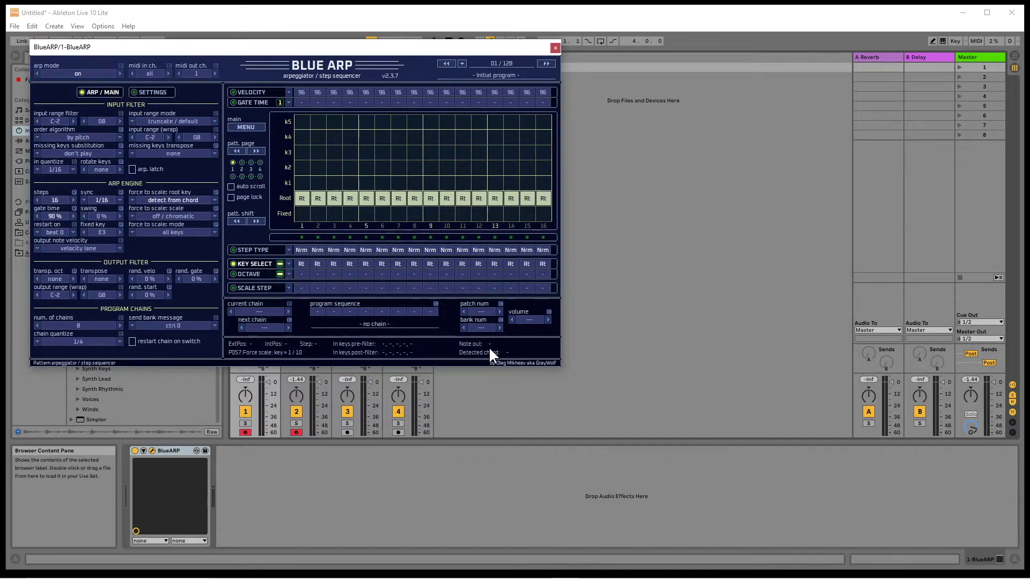
Set the step type of steps 2, 3, 4, 6, 8, 10, 11, 12 and 14 to Off in the BlueARP pattern
{"action": "left_click", "coordinate": [258, 249]}
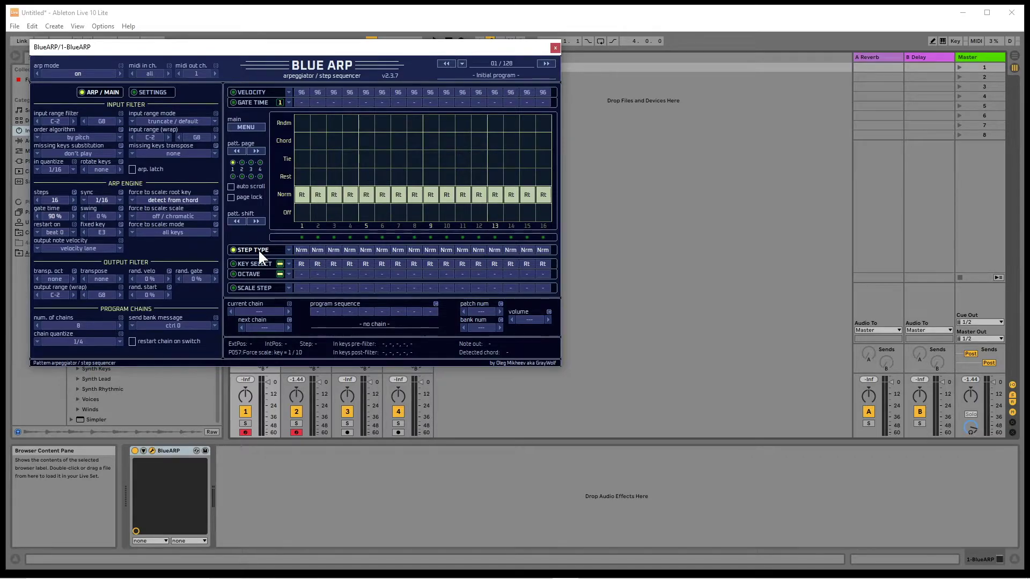
{"action": "left_click", "coordinate": [319, 213]}
{"action": "left_click", "coordinate": [338, 213]}
{"action": "left_click", "coordinate": [352, 214]}
{"action": "left_click", "coordinate": [382, 214]}
{"action": "left_click", "coordinate": [416, 215]}
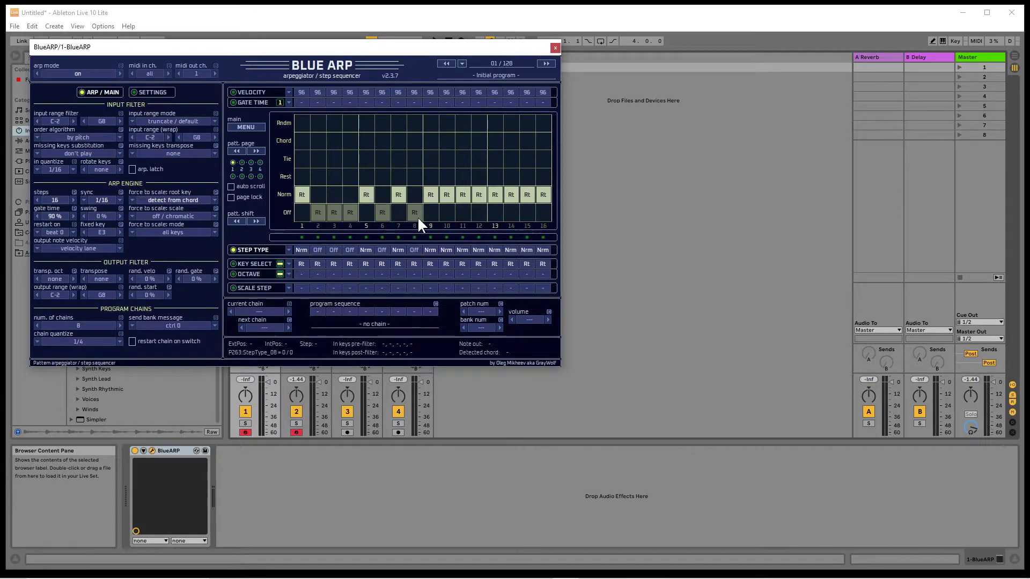
{"action": "left_click", "coordinate": [448, 214]}
{"action": "left_click", "coordinate": [463, 214]}
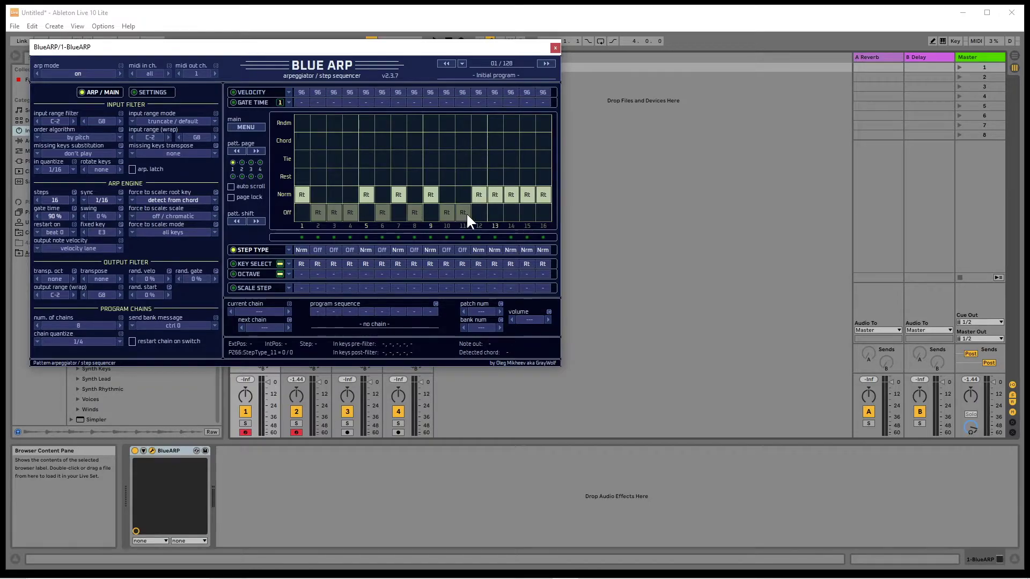
{"action": "left_click", "coordinate": [479, 213]}
{"action": "left_click", "coordinate": [510, 212]}
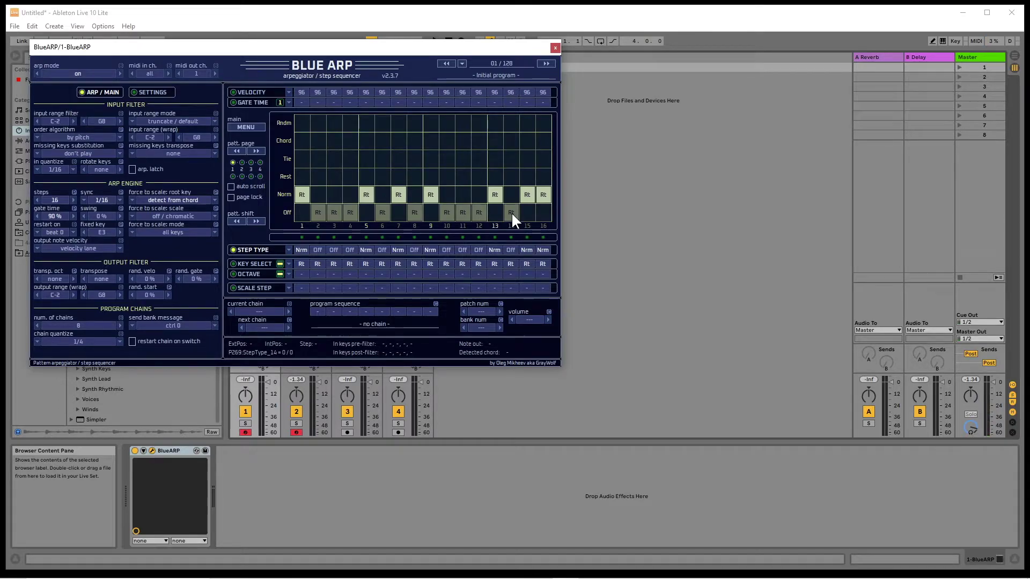
In the key select lane, assign k1 to steps 5 and 13, k2 to steps 7 and 16, and k3 to step 15
{"action": "left_click", "coordinate": [261, 263]}
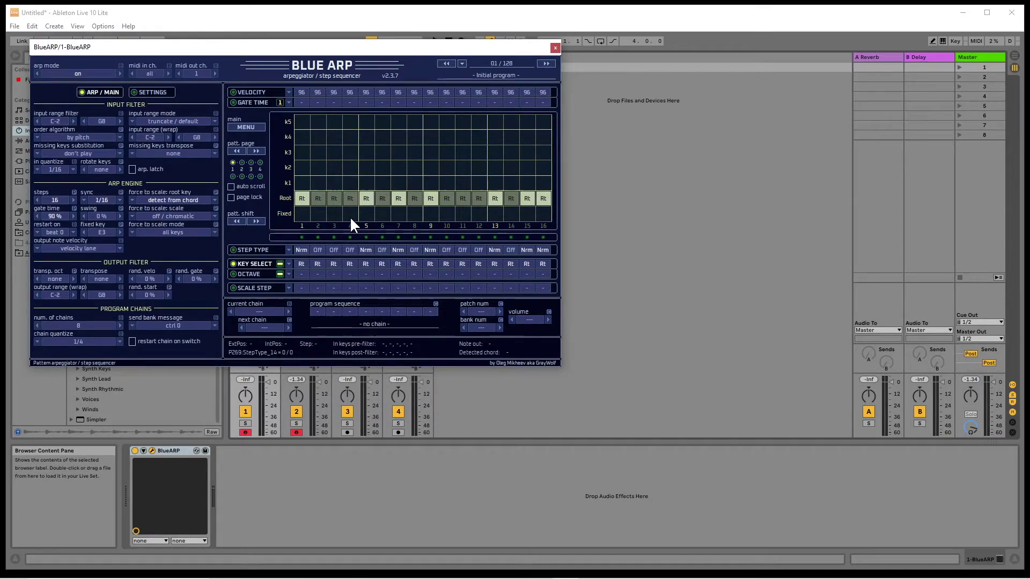
{"action": "left_click", "coordinate": [363, 182]}
{"action": "left_click", "coordinate": [494, 181]}
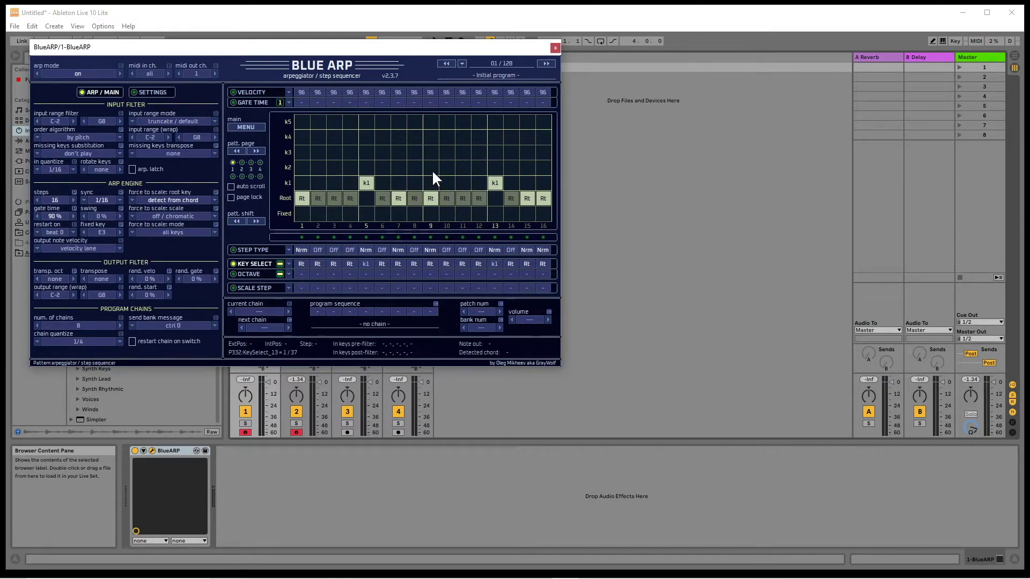
{"action": "left_click", "coordinate": [401, 166]}
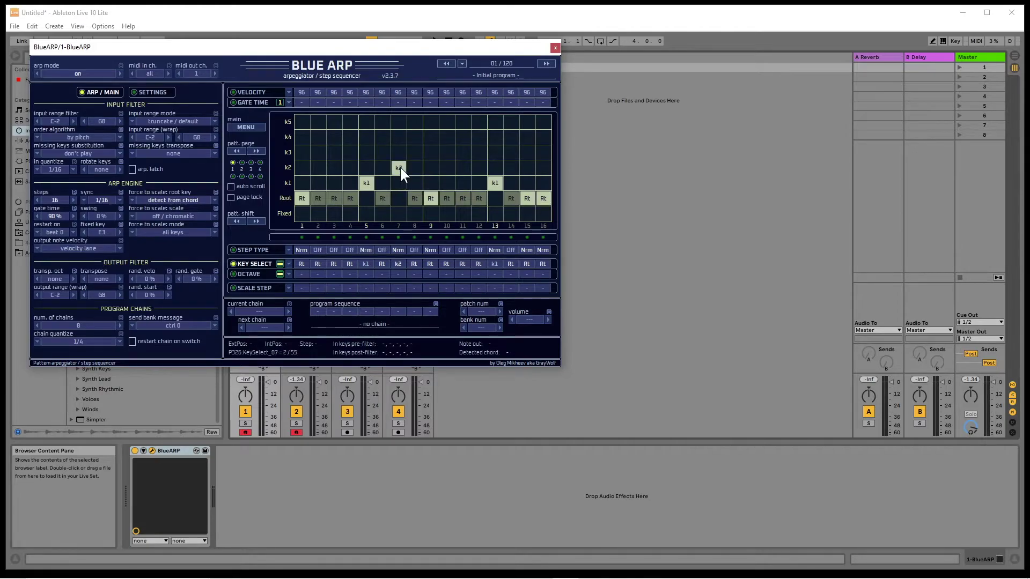
{"action": "left_click", "coordinate": [542, 168]}
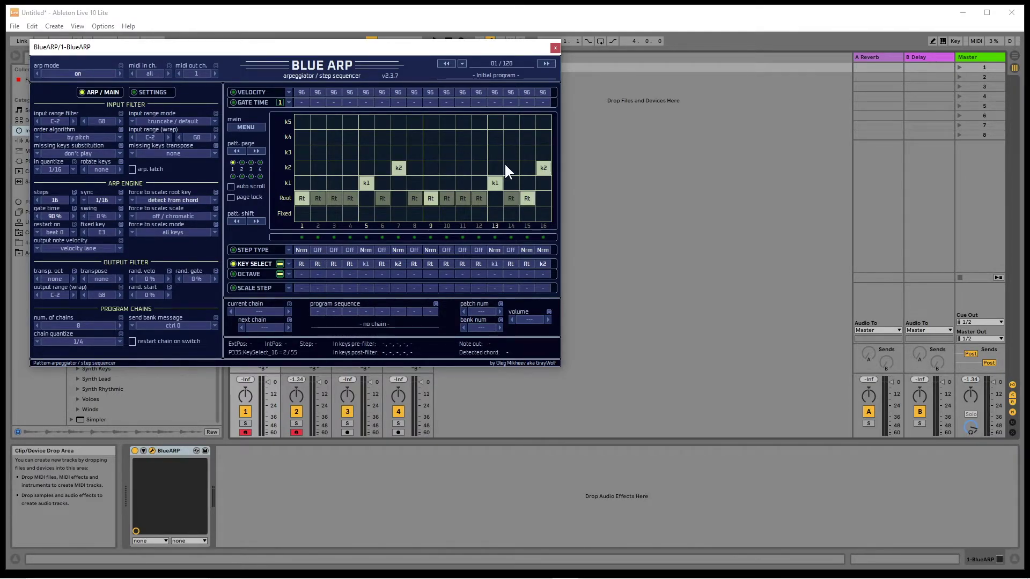
{"action": "left_click", "coordinate": [527, 153]}
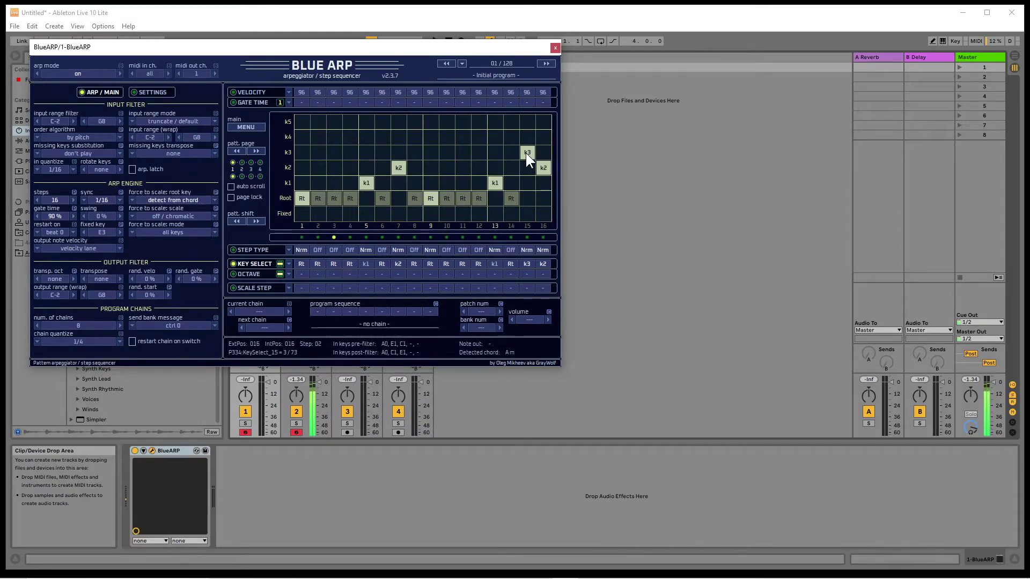
{"action": "key", "text": "space"}
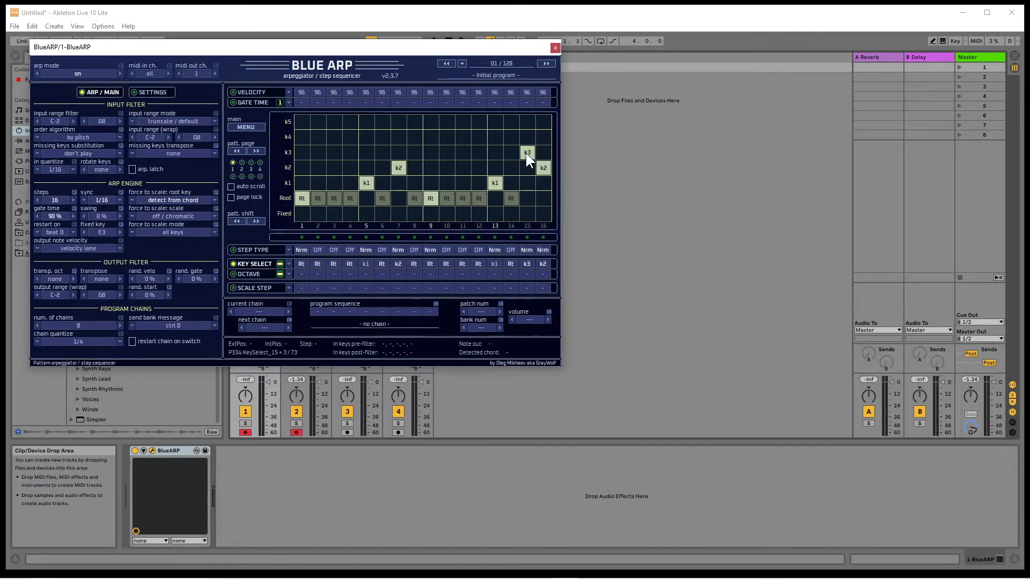
Set the arpeggiator's sync to 1/8 and stop playback
{"action": "left_click", "coordinate": [84, 199]}
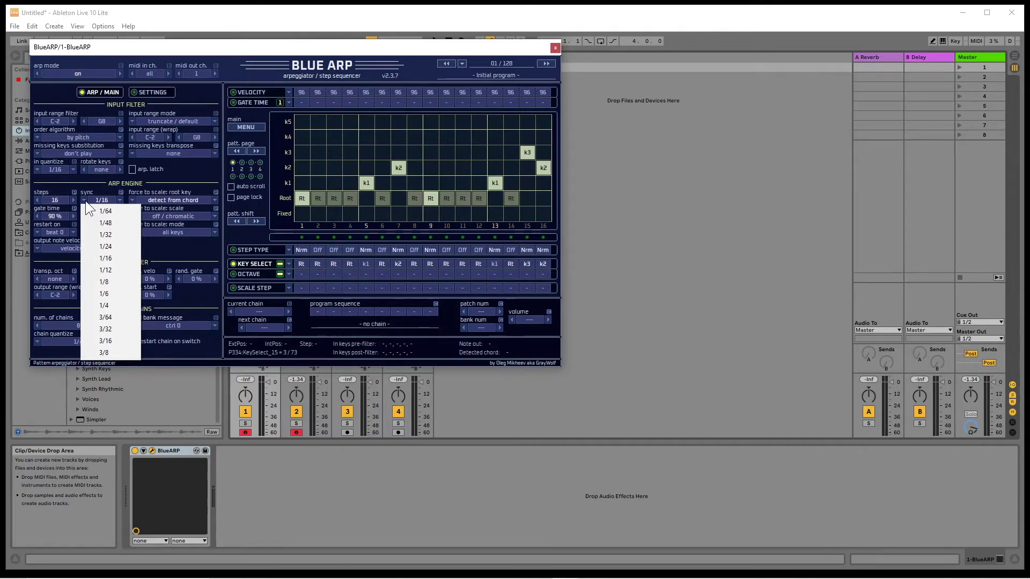
{"action": "left_click", "coordinate": [88, 278]}
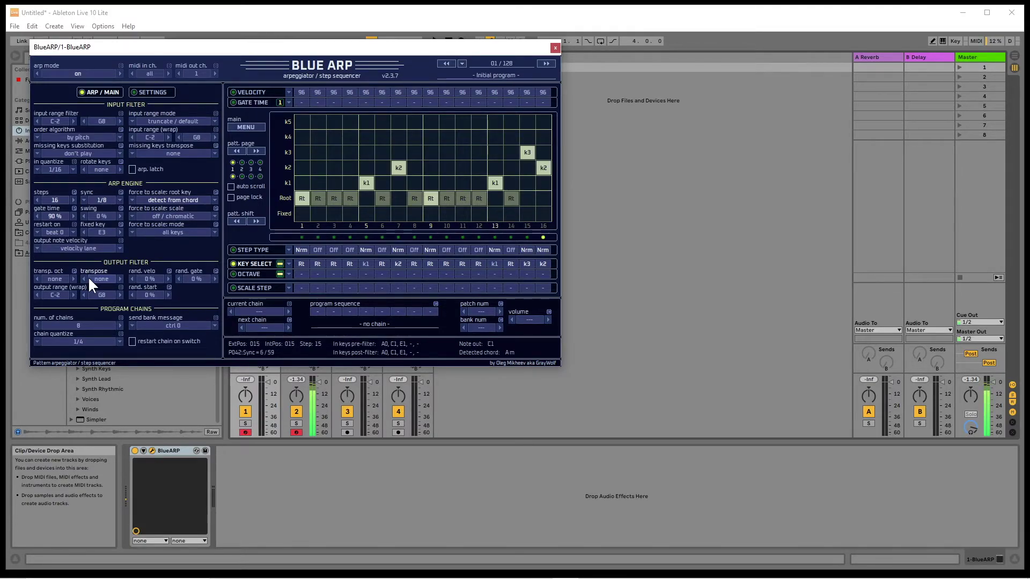
{"action": "key", "text": "space"}
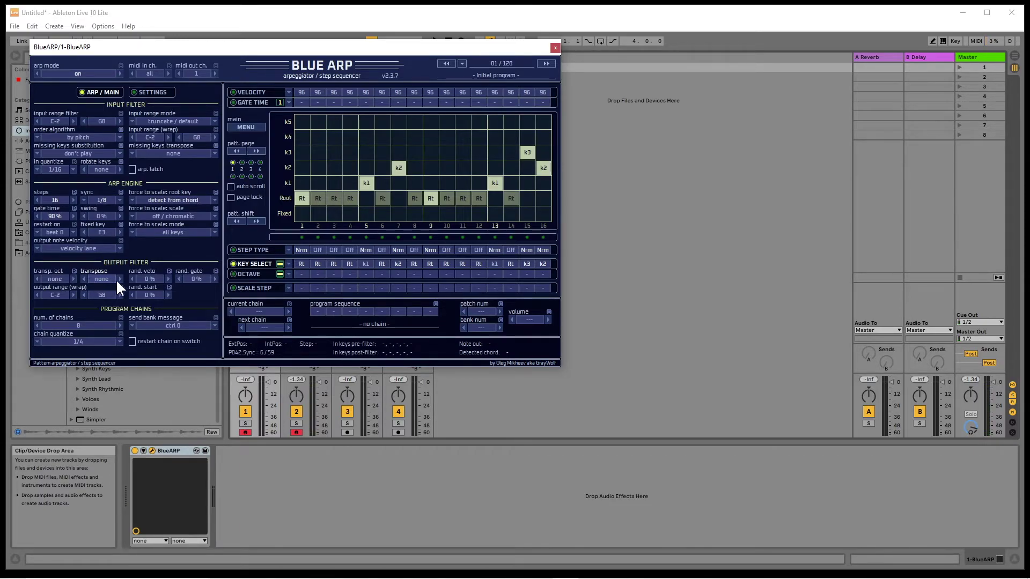
Set the step type of steps 2 and 8 to Rest and close the BlueARP plug-in window
{"action": "left_click", "coordinate": [263, 248]}
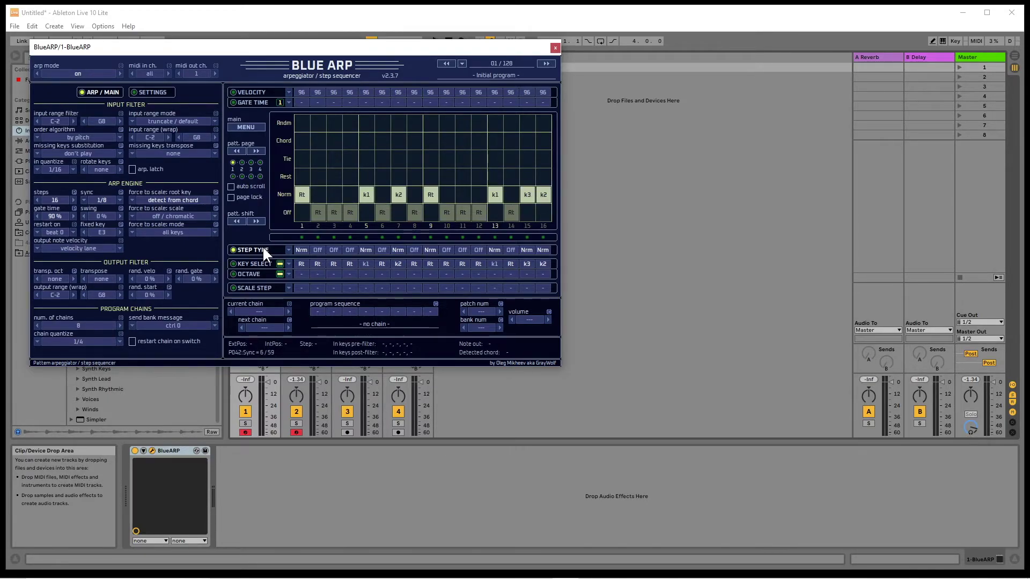
{"action": "left_click", "coordinate": [320, 177]}
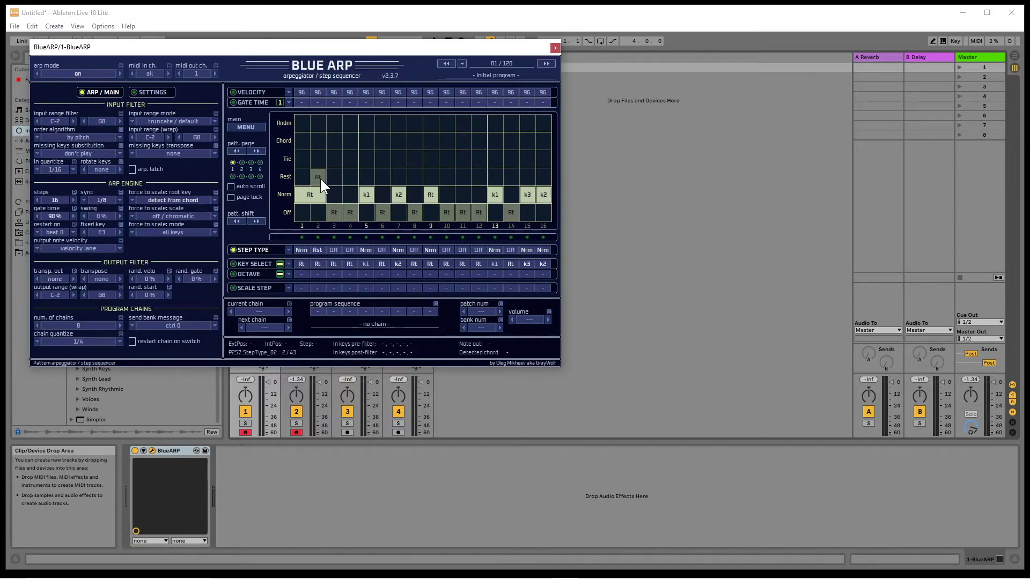
{"action": "left_click", "coordinate": [410, 177]}
{"action": "left_click", "coordinate": [555, 48]}
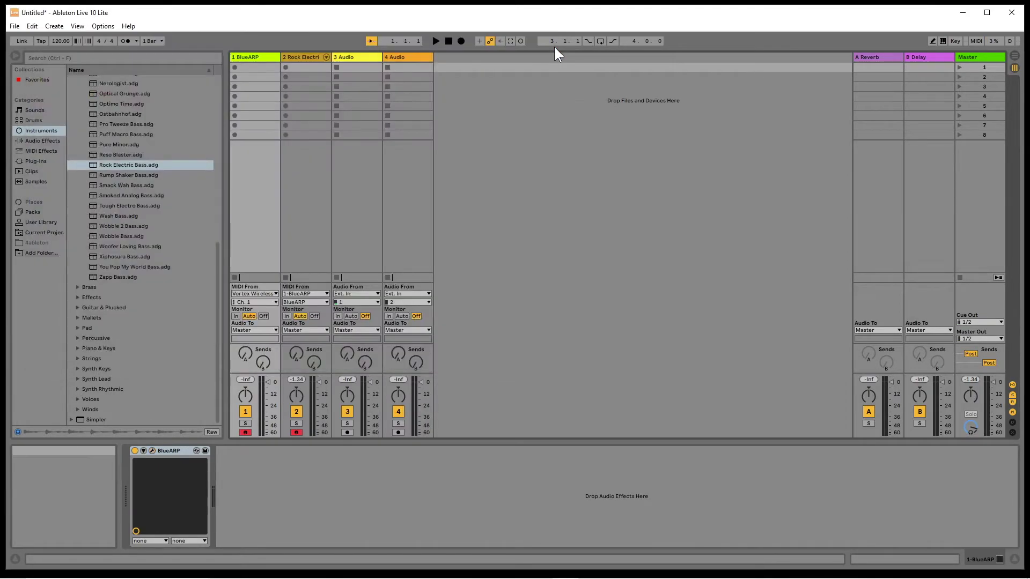
Add the Pitch MIDI effect preset -12 to the BlueARP track
{"action": "left_click", "coordinate": [53, 149]}
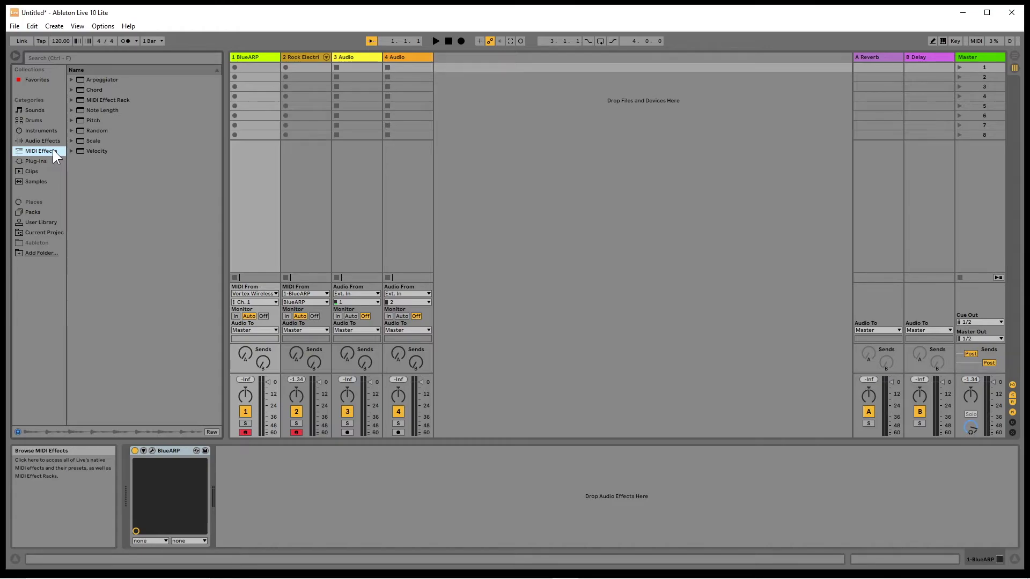
{"action": "left_click", "coordinate": [71, 119]}
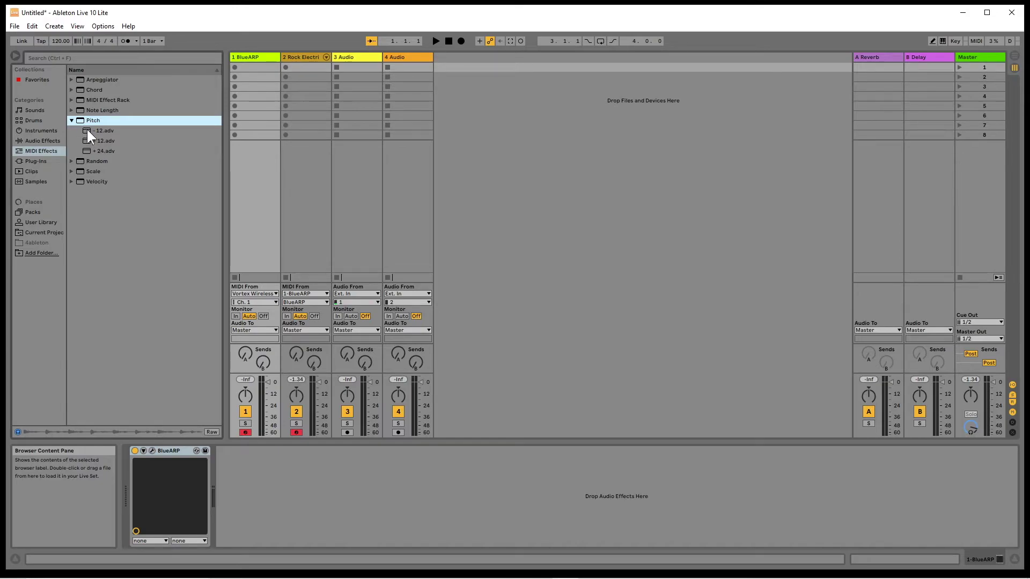
{"action": "left_click", "coordinate": [89, 132]}
{"action": "left_click_drag", "start_coordinate": [89, 132], "coordinate": [247, 249]}
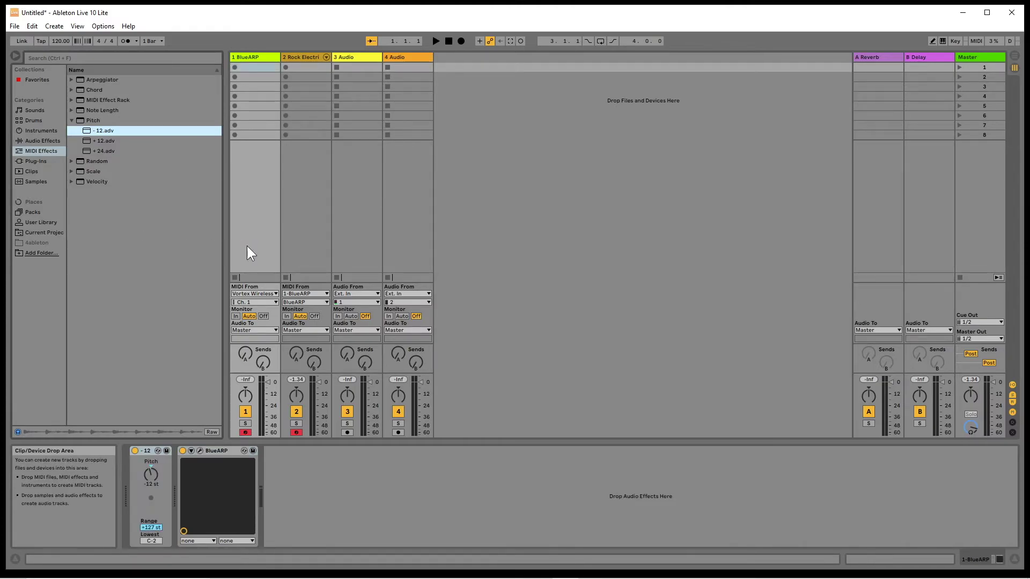
Delete the two unused audio tracks
{"action": "right_click", "coordinate": [365, 57]}
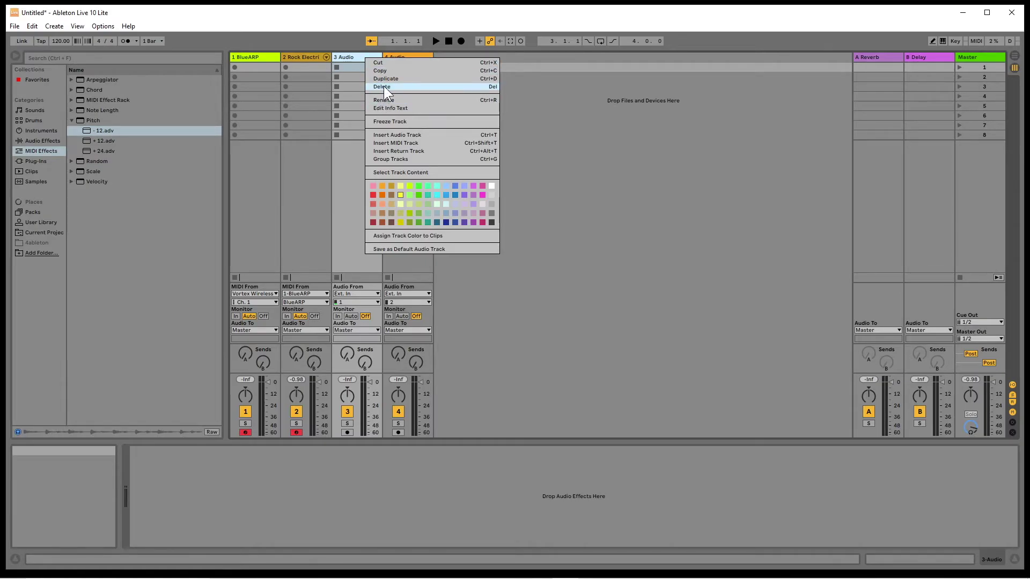
{"action": "left_click", "coordinate": [384, 86]}
{"action": "right_click", "coordinate": [366, 57]}
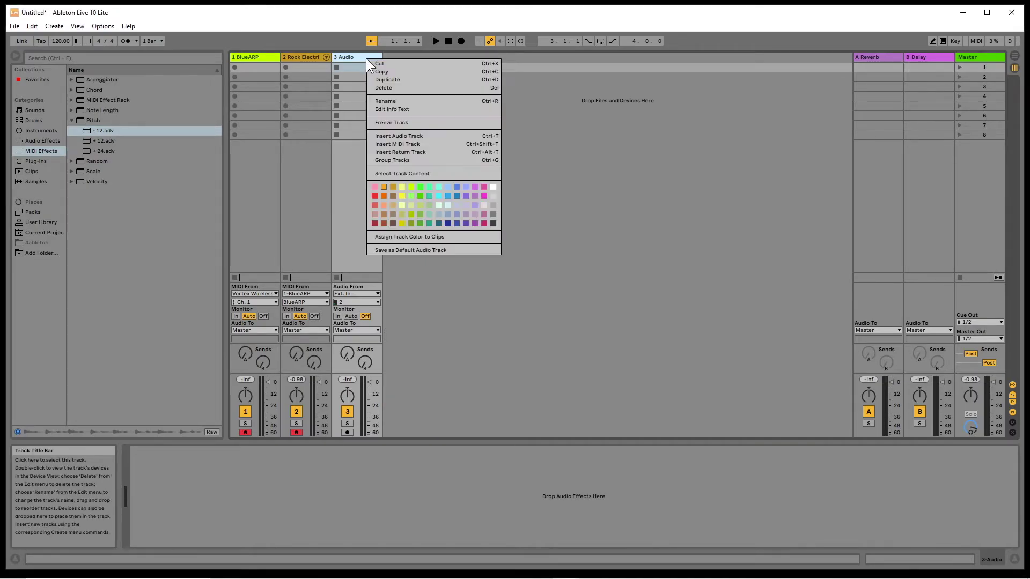
{"action": "left_click", "coordinate": [383, 87]}
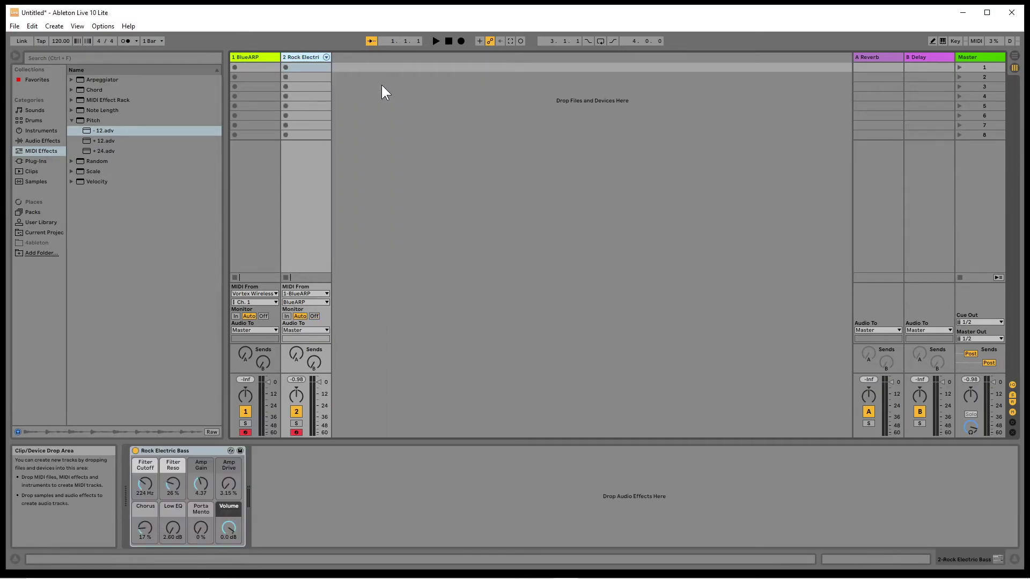
Insert a new MIDI track after the bass track and load the Feat Pete Kit drum kit on it
{"action": "right_click", "coordinate": [356, 57]}
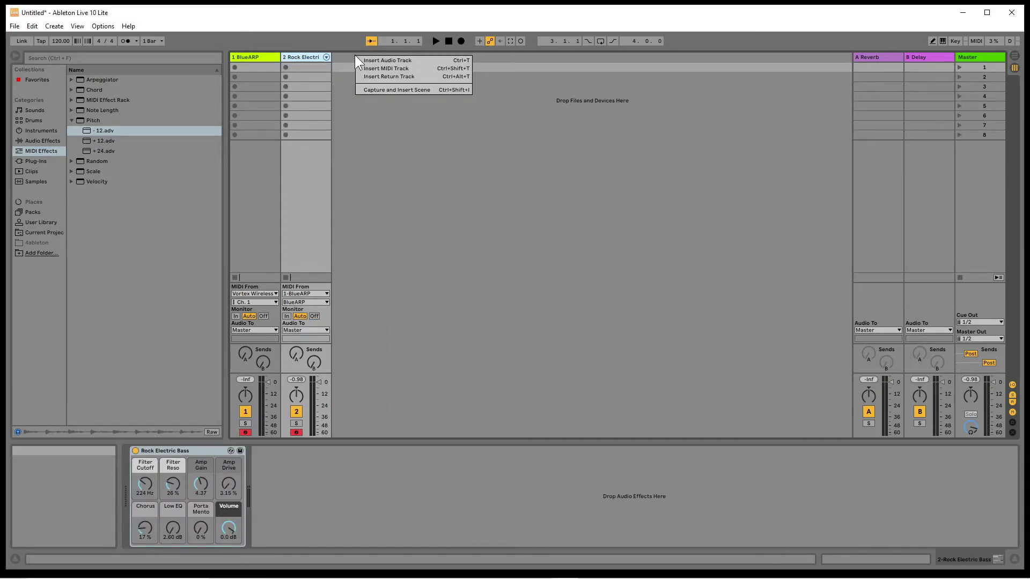
{"action": "left_click", "coordinate": [361, 68]}
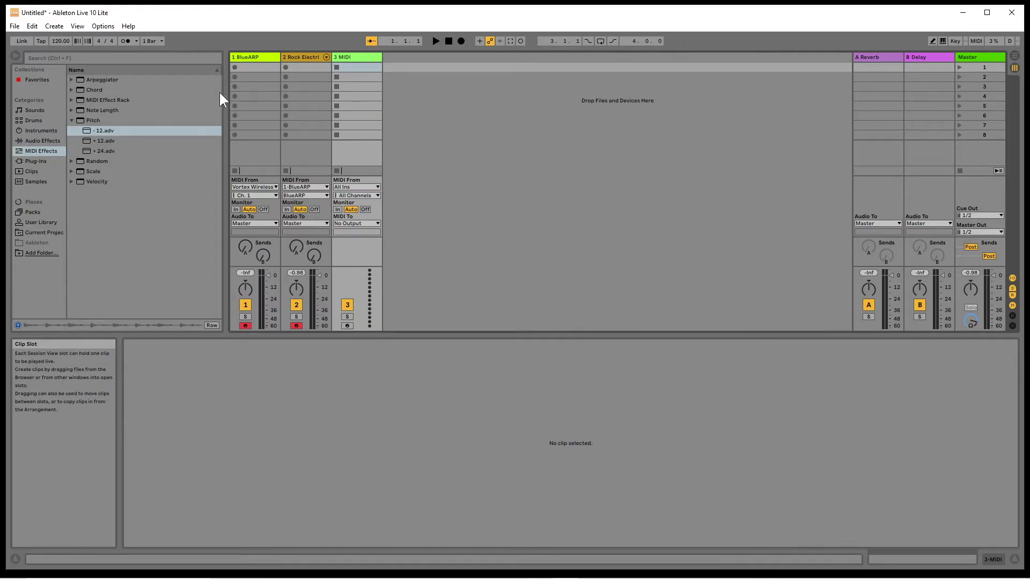
{"action": "left_click", "coordinate": [41, 120]}
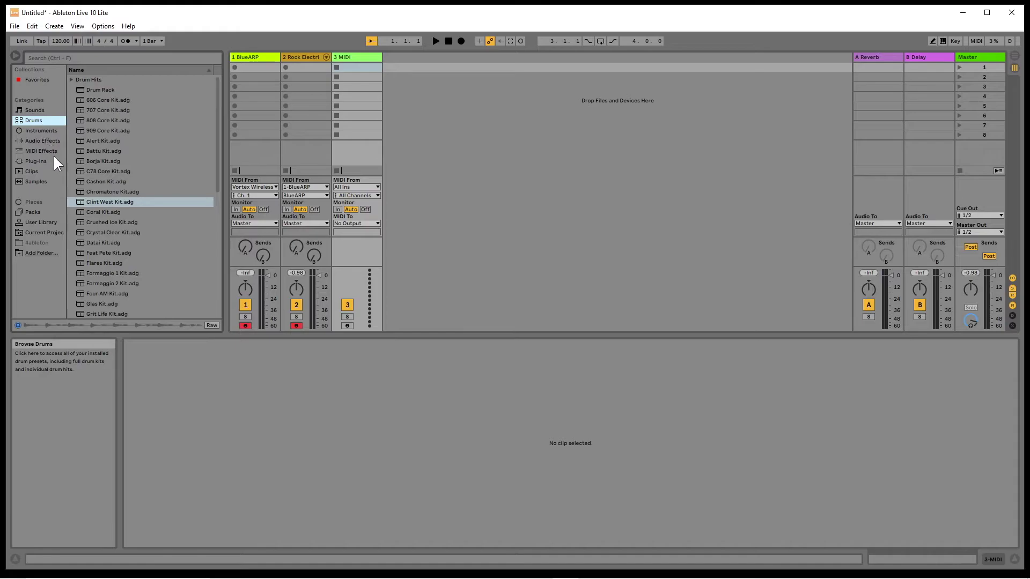
{"action": "left_click", "coordinate": [84, 251]}
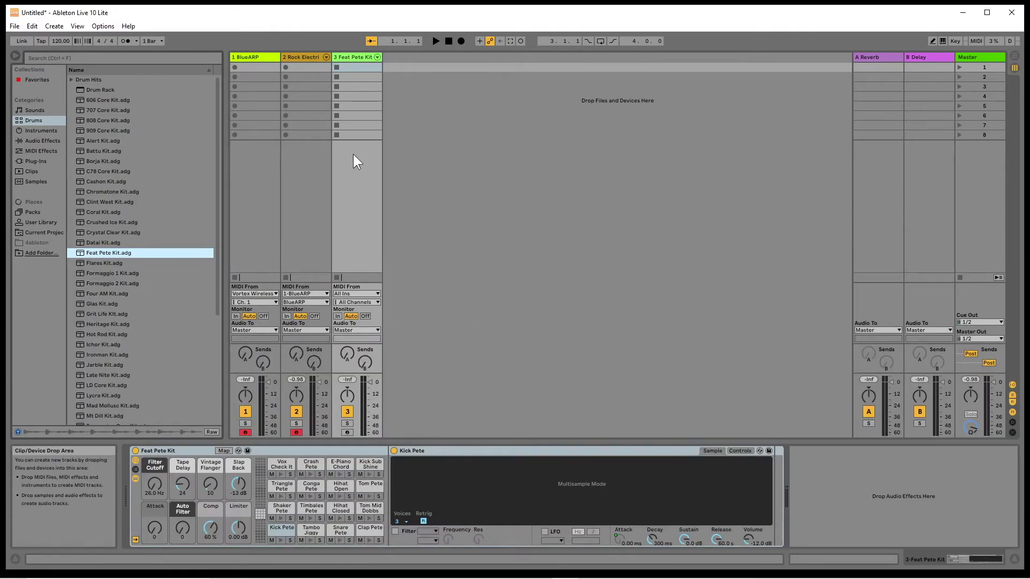
Create a clip in the drum track's first slot with Kick Pete notes at 1 and 1.3 and Snare Pete notes at 1.2 and 1.4.3
{"action": "double_click", "coordinate": [350, 68]}
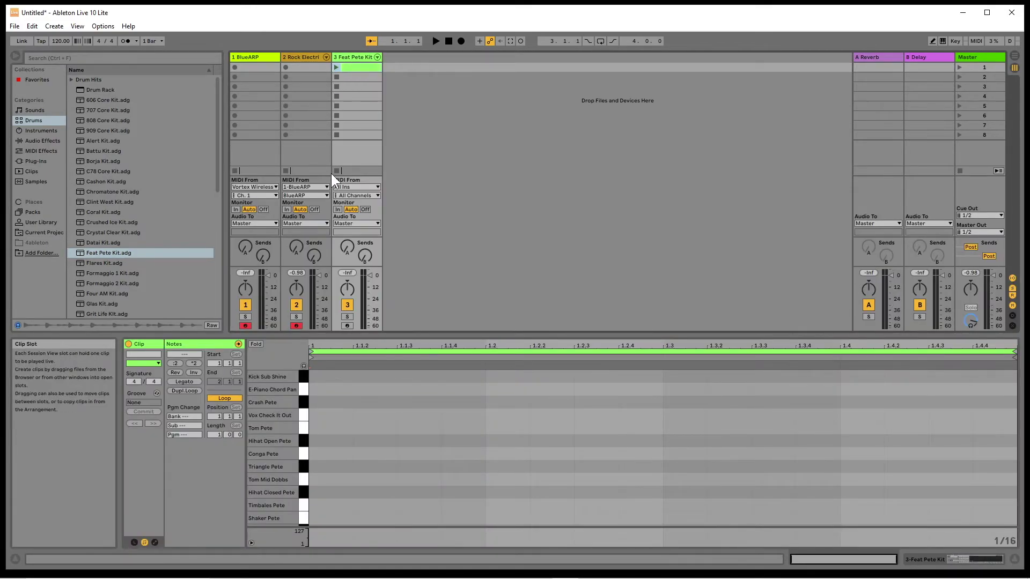
{"action": "left_click_drag", "start_coordinate": [443, 332], "coordinate": [444, 267]}
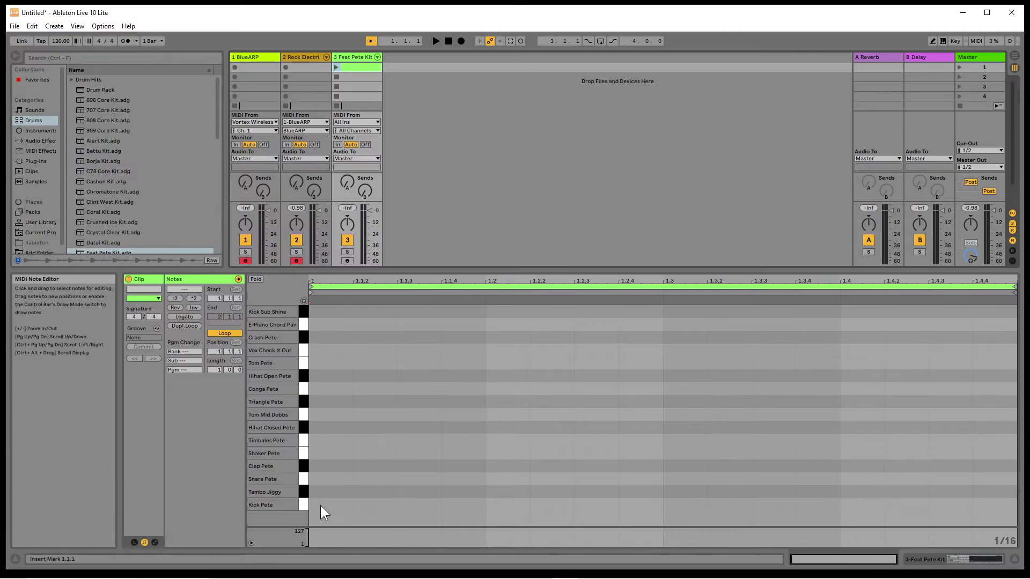
{"action": "double_click", "coordinate": [320, 505]}
{"action": "double_click", "coordinate": [668, 504]}
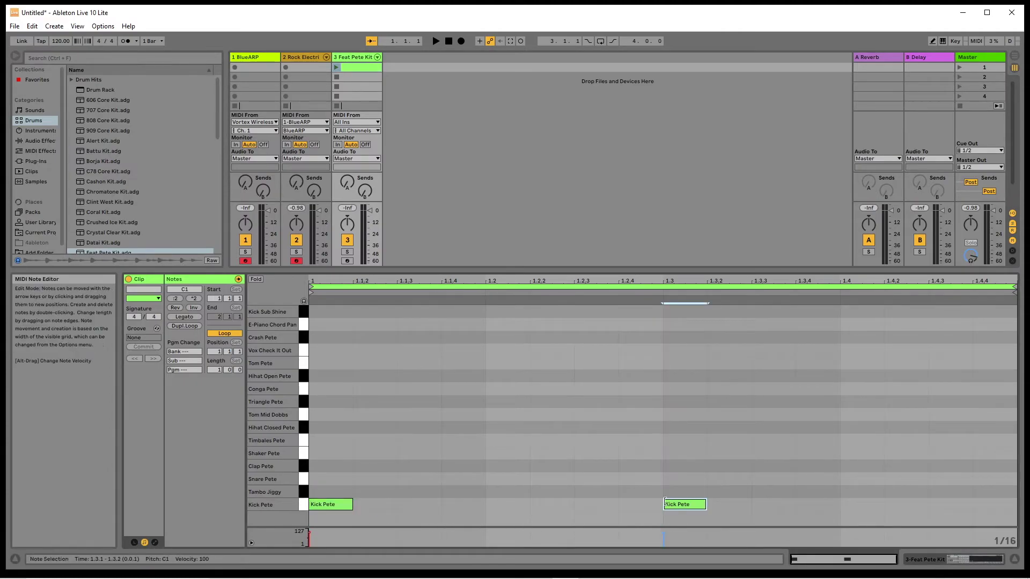
{"action": "double_click", "coordinate": [492, 479]}
{"action": "double_click", "coordinate": [933, 479]}
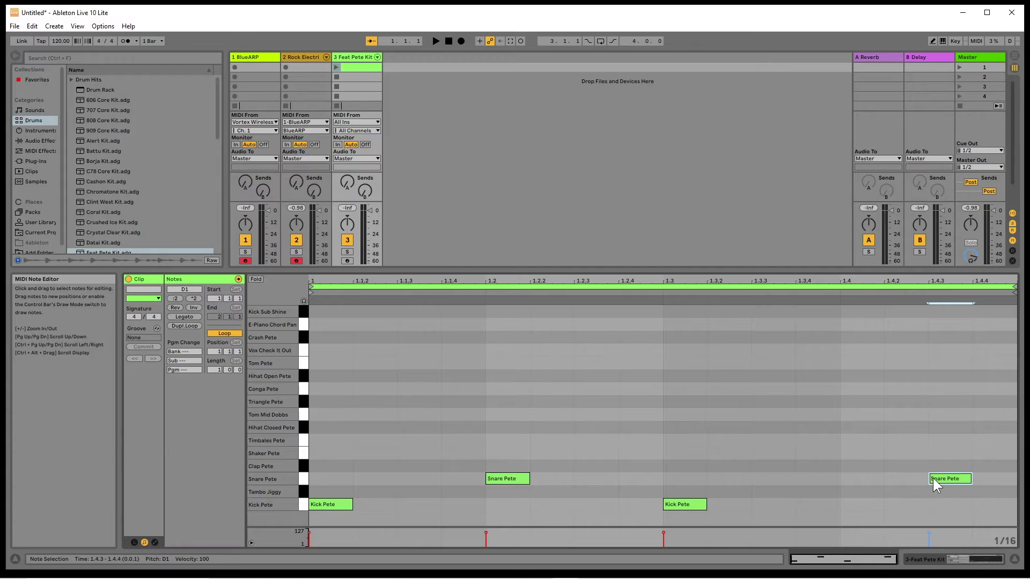
Add Hihat Closed Pete notes at 1.1.3, 1.2.3, 1.3.3 and 1.4 in the drum clip
{"action": "double_click", "coordinate": [411, 427]}
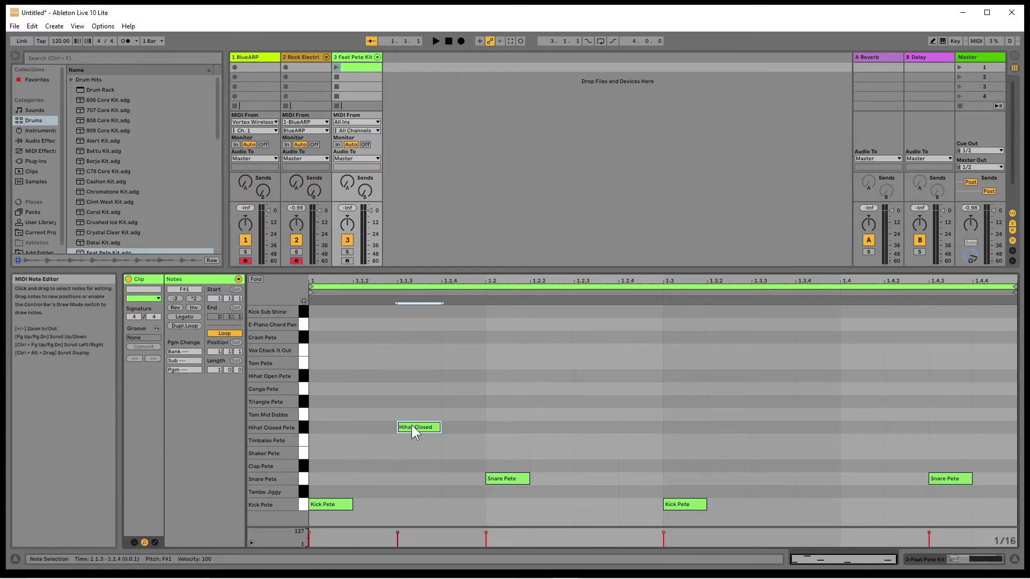
{"action": "double_click", "coordinate": [579, 428]}
{"action": "double_click", "coordinate": [771, 427]}
{"action": "double_click", "coordinate": [842, 428]}
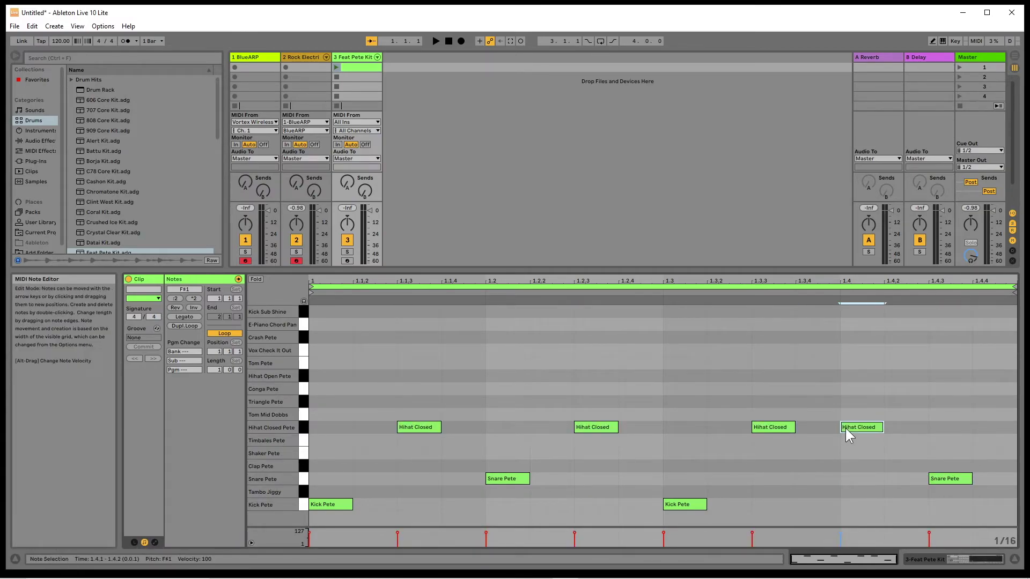
{"action": "left_click_drag", "start_coordinate": [602, 271], "coordinate": [603, 350]}
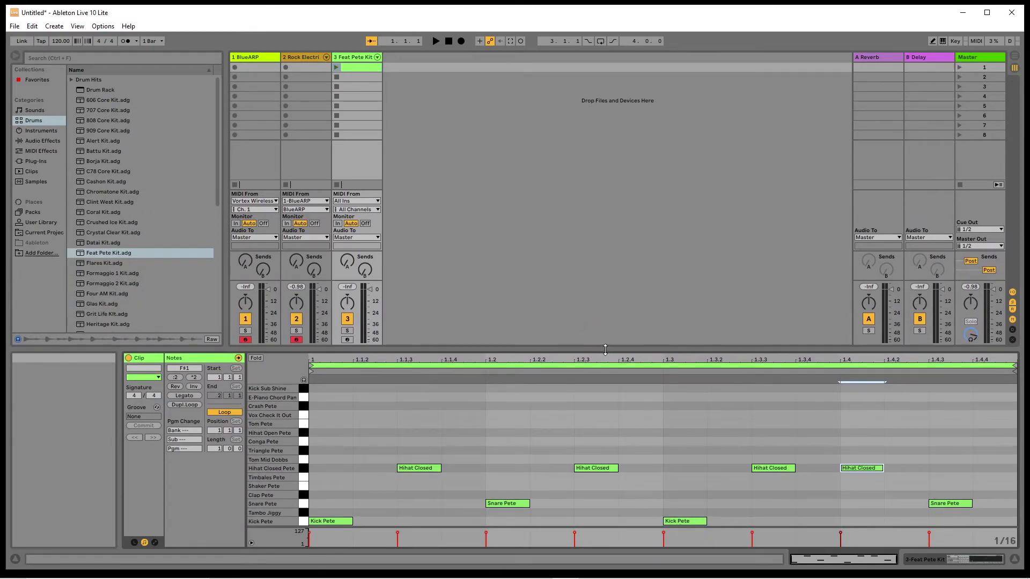
Insert a fourth MIDI track and load the It Happened One Night Strings instrument preset on it
{"action": "right_click", "coordinate": [401, 57]}
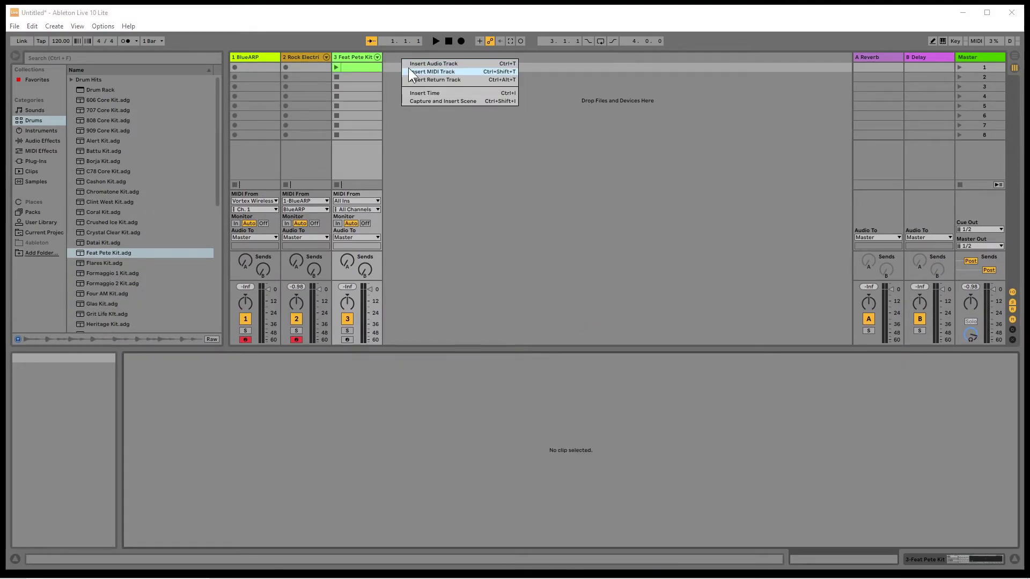
{"action": "left_click", "coordinate": [409, 72]}
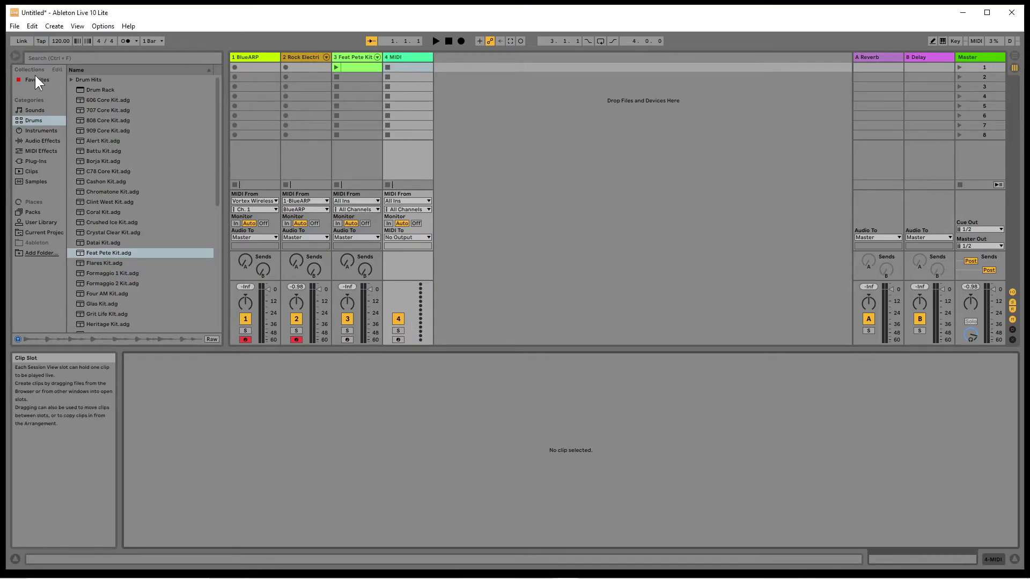
{"action": "left_click", "coordinate": [33, 128]}
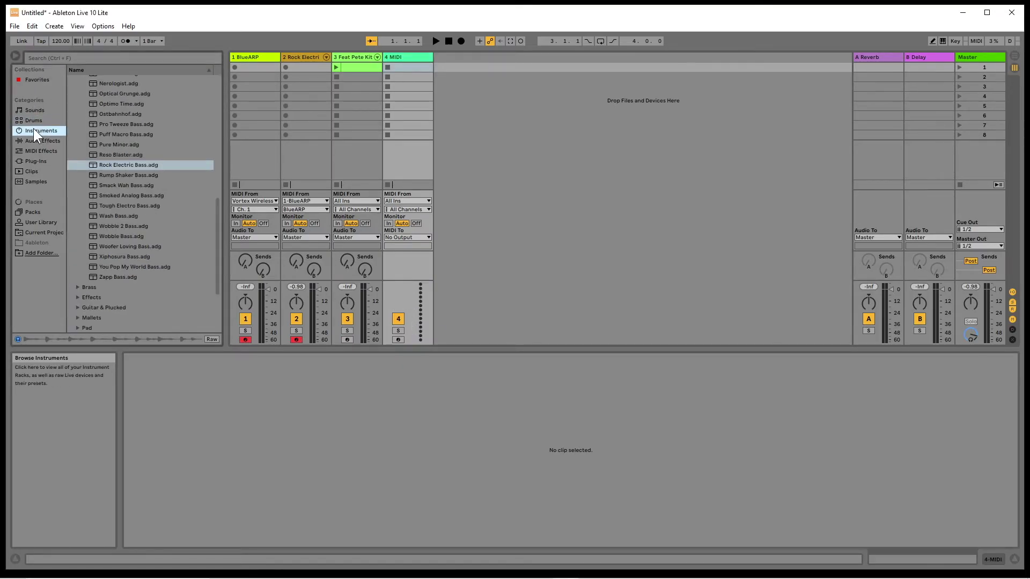
{"action": "left_click_drag", "start_coordinate": [215, 273], "coordinate": [218, 305]}
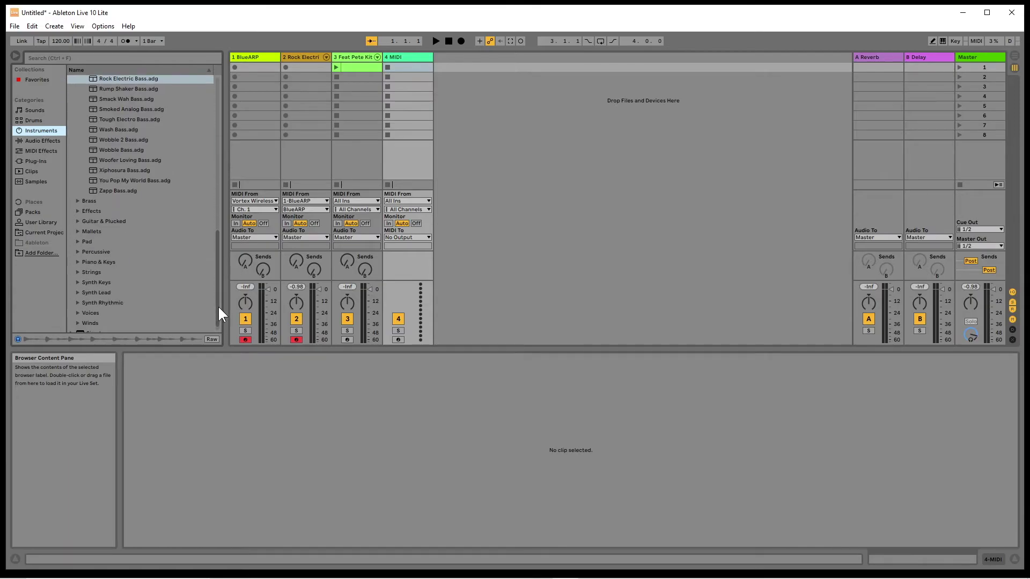
{"action": "left_click", "coordinate": [78, 271]}
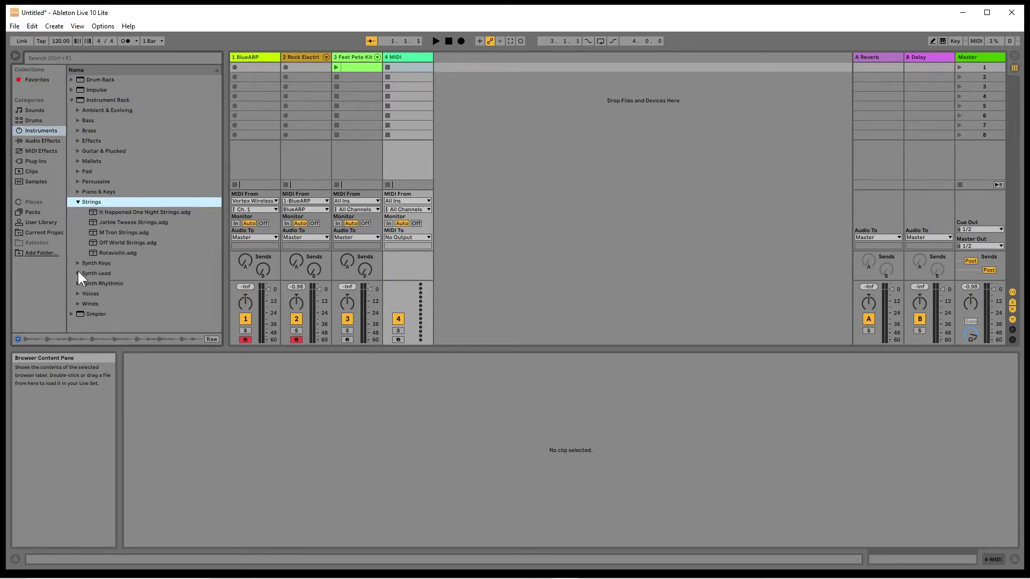
{"action": "left_click", "coordinate": [106, 211]}
{"action": "left_click_drag", "start_coordinate": [107, 211], "coordinate": [320, 168]}
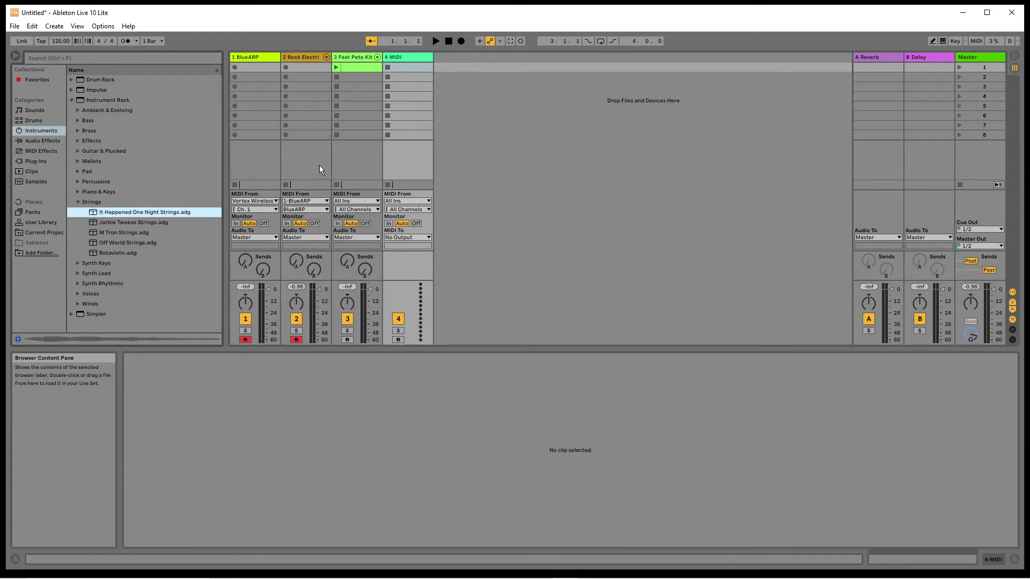
{"action": "left_click_drag", "start_coordinate": [400, 162], "coordinate": [400, 163]}
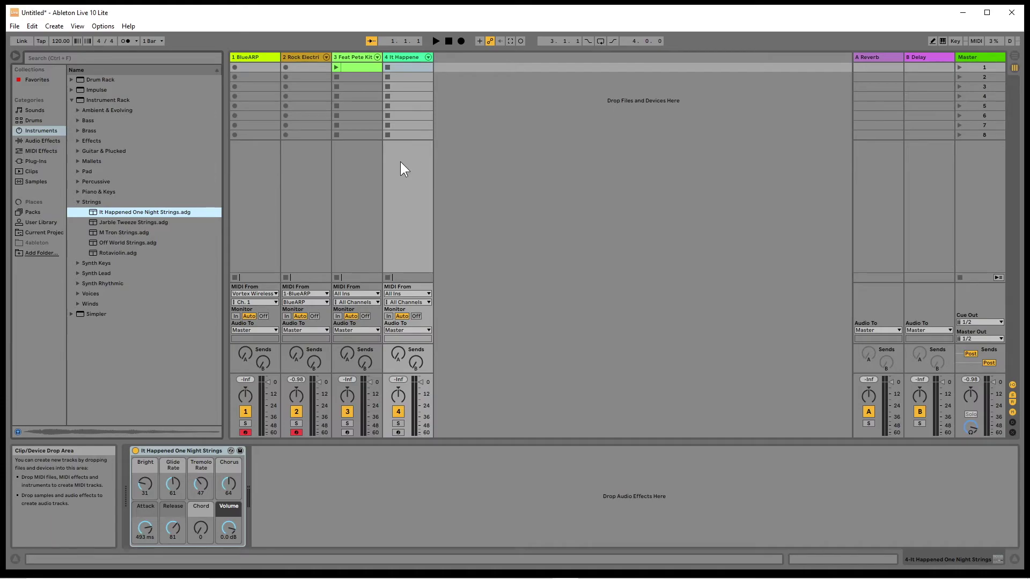
Add the Pitch MIDI effect preset +12 to the strings track
{"action": "left_click", "coordinate": [36, 151]}
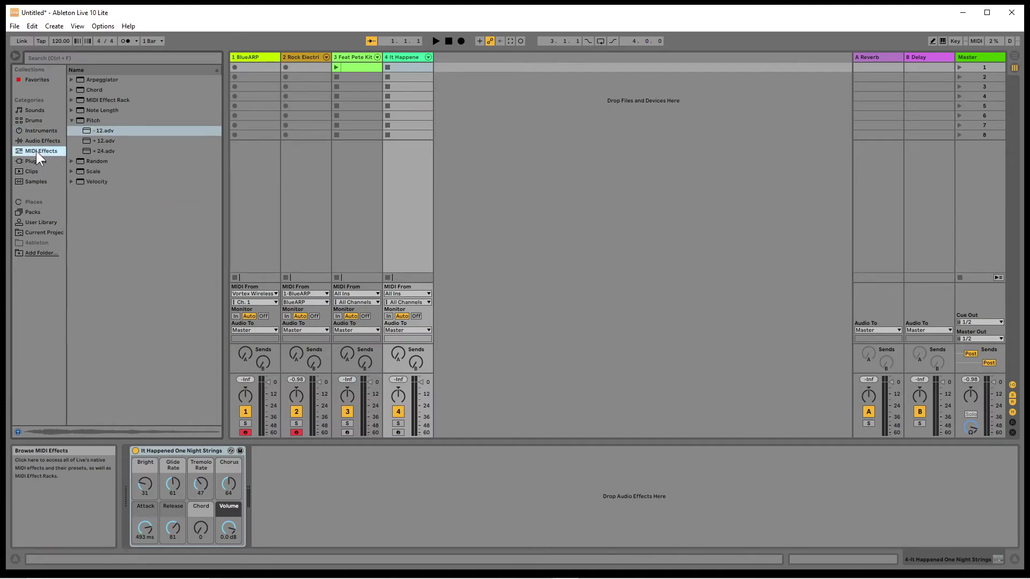
{"action": "left_click", "coordinate": [85, 141]}
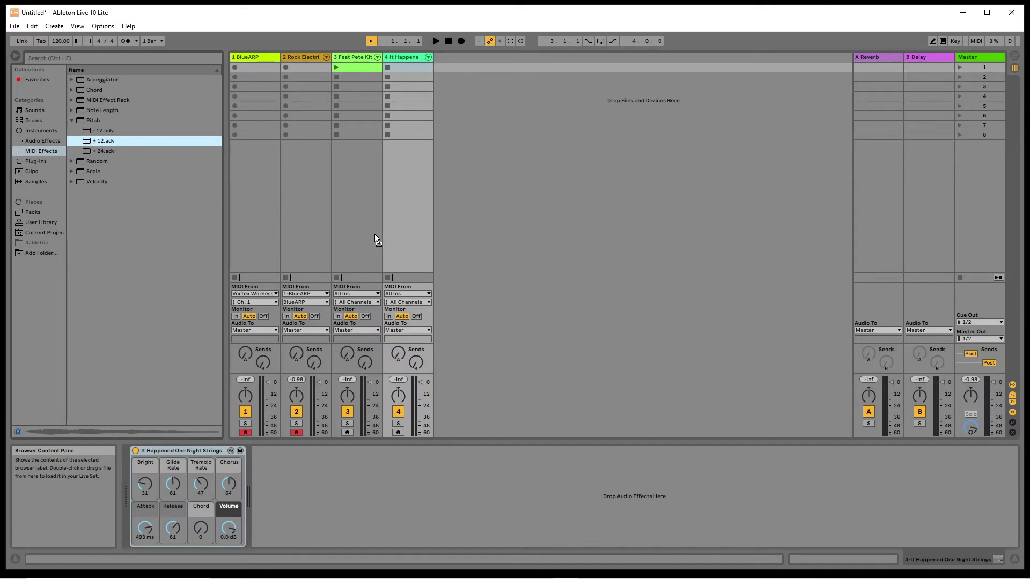
{"action": "left_click_drag", "start_coordinate": [401, 242], "coordinate": [404, 245]}
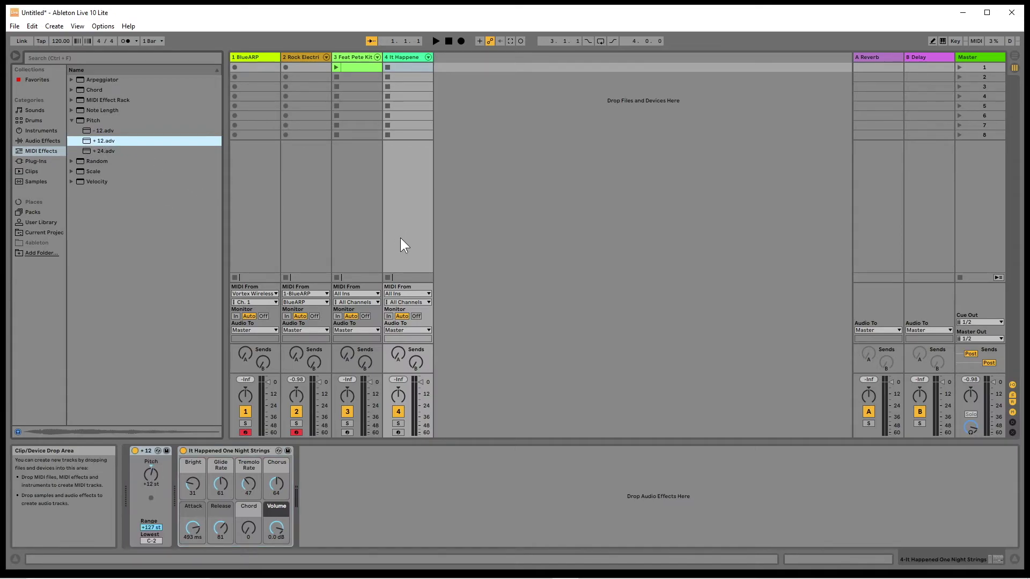
Set the strings track's MIDI input to Vortex Wireless 2 on channel 1
{"action": "left_click", "coordinate": [429, 294]}
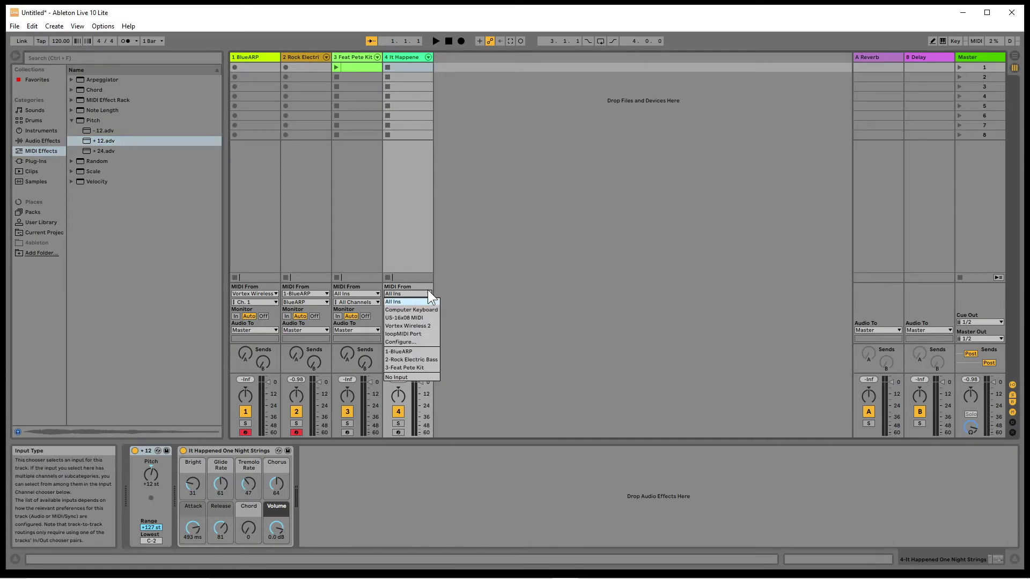
{"action": "left_click", "coordinate": [428, 326]}
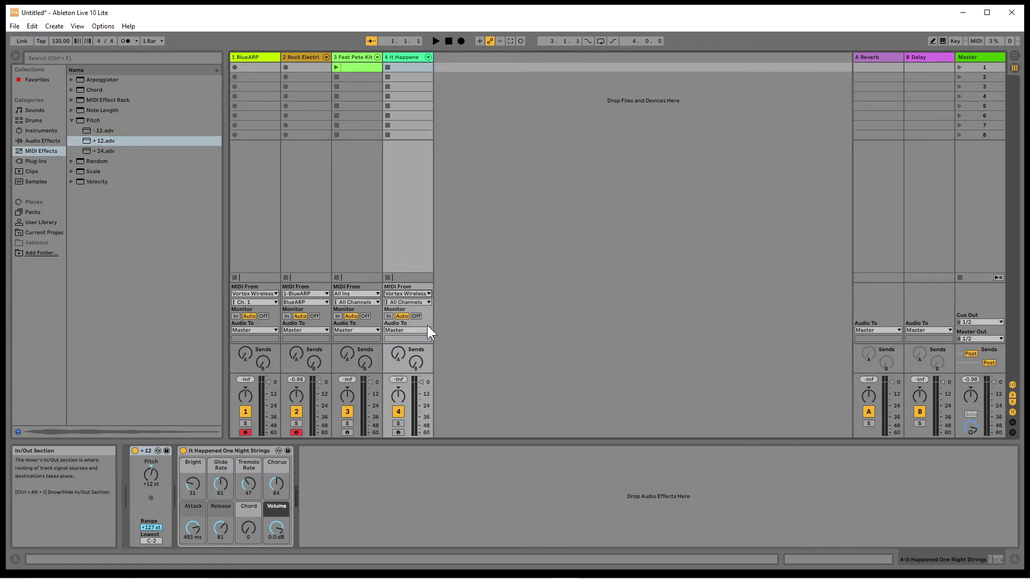
{"action": "left_click", "coordinate": [429, 302]}
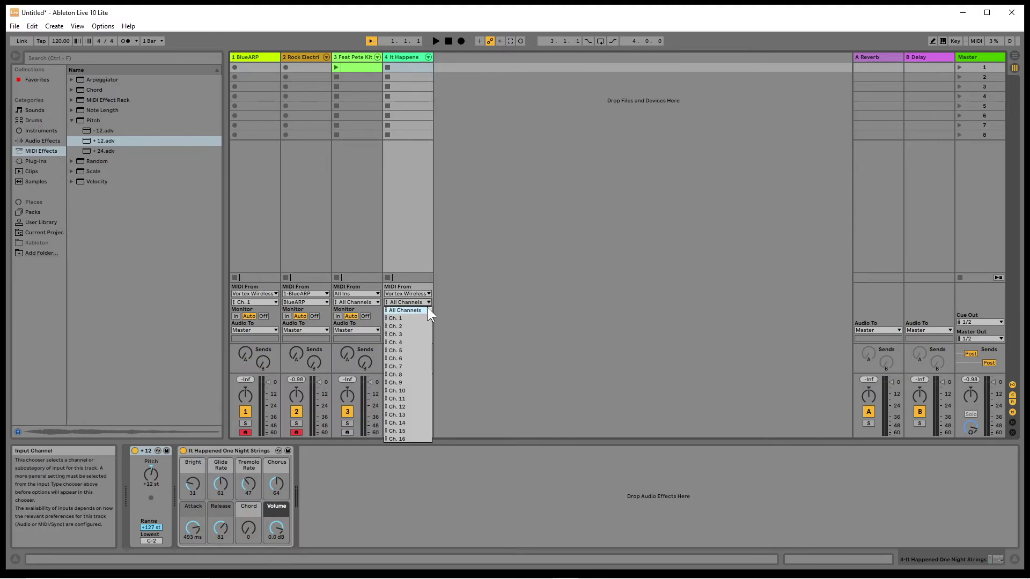
{"action": "left_click", "coordinate": [422, 319]}
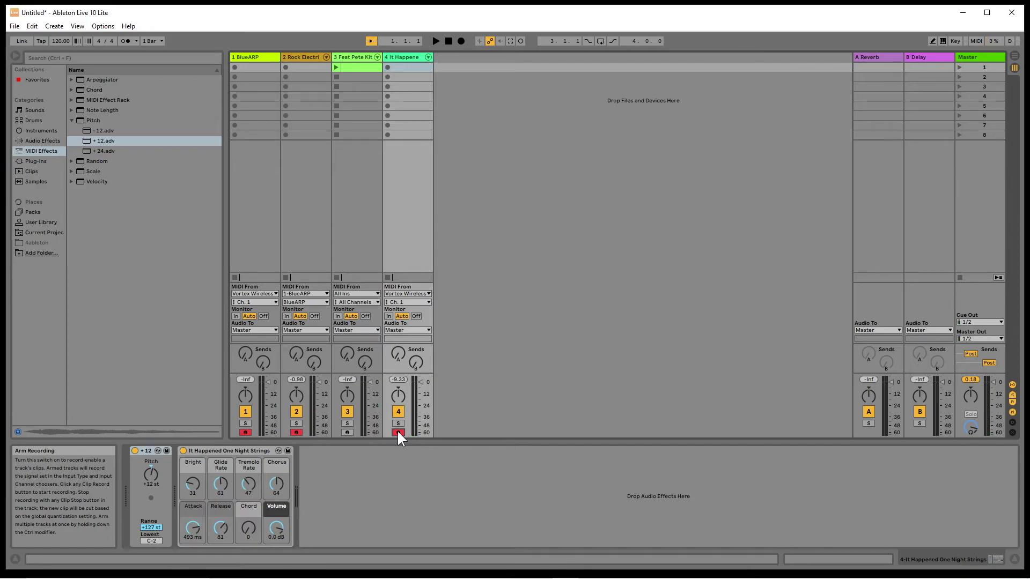
Insert a fifth MIDI track and load the Grand Piano instrument preset from the Piano & Keys racks on it
{"action": "right_click", "coordinate": [454, 59]}
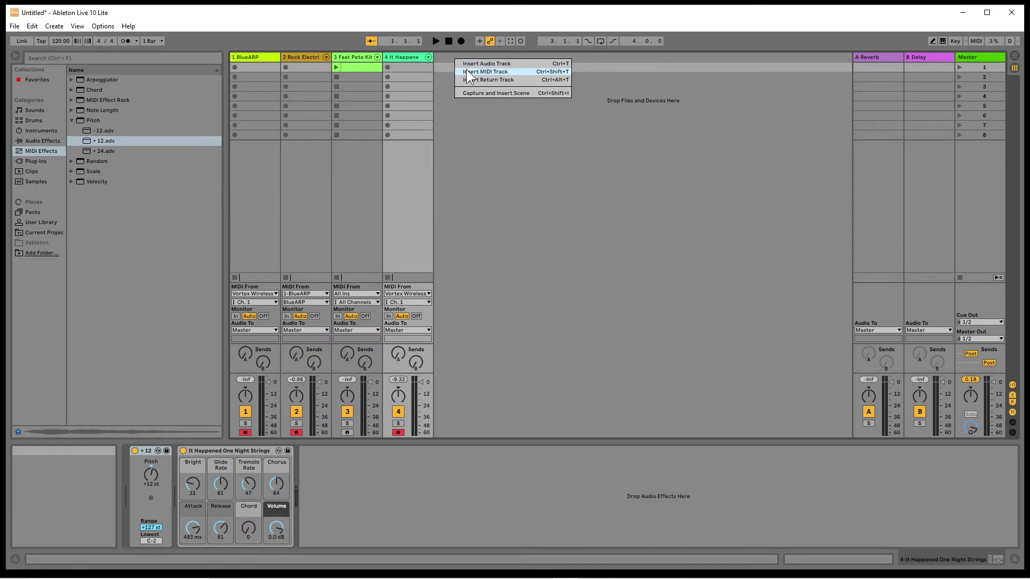
{"action": "left_click", "coordinate": [466, 71]}
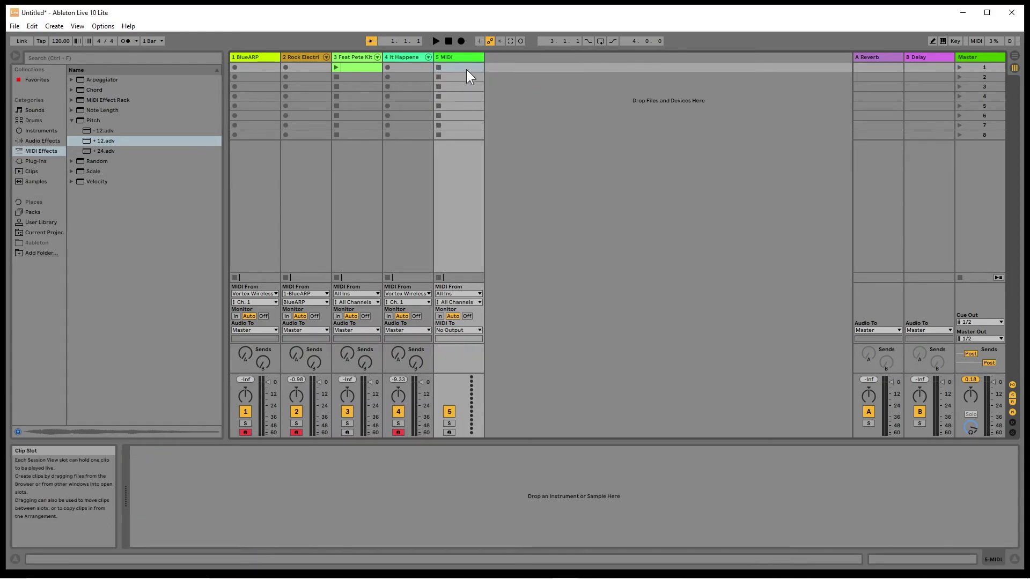
{"action": "left_click", "coordinate": [31, 129]}
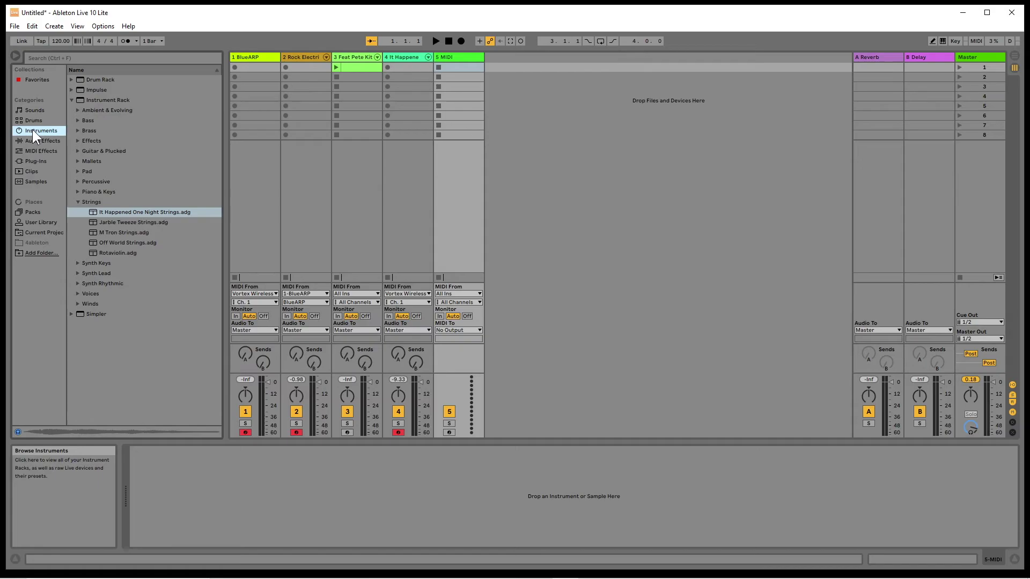
{"action": "left_click", "coordinate": [78, 192]}
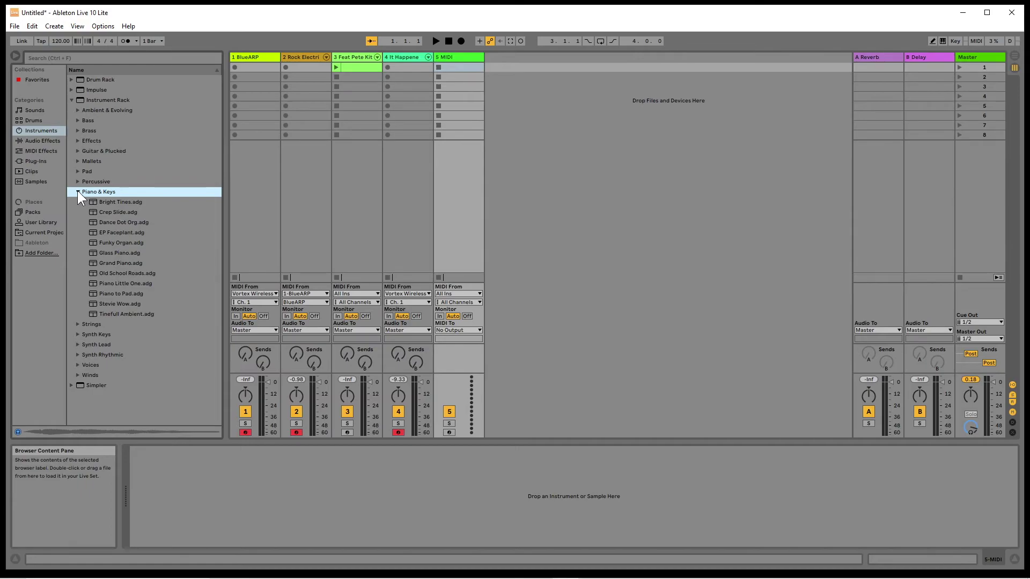
{"action": "left_click", "coordinate": [108, 263]}
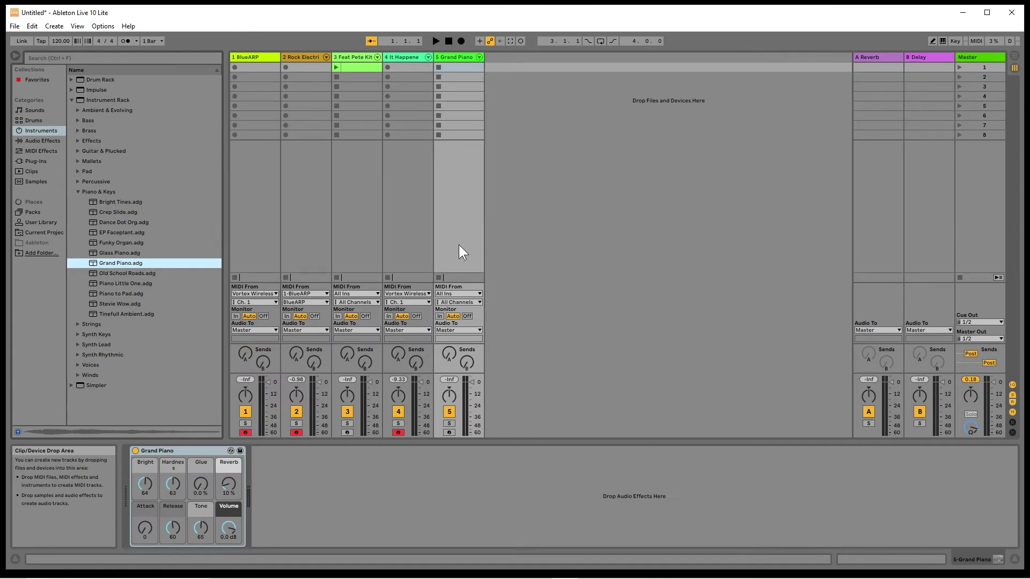
Set the Grand Piano track's MIDI input to Vortex Wireless 2 on channel 2 and arm the track for recording
{"action": "left_click", "coordinate": [478, 293]}
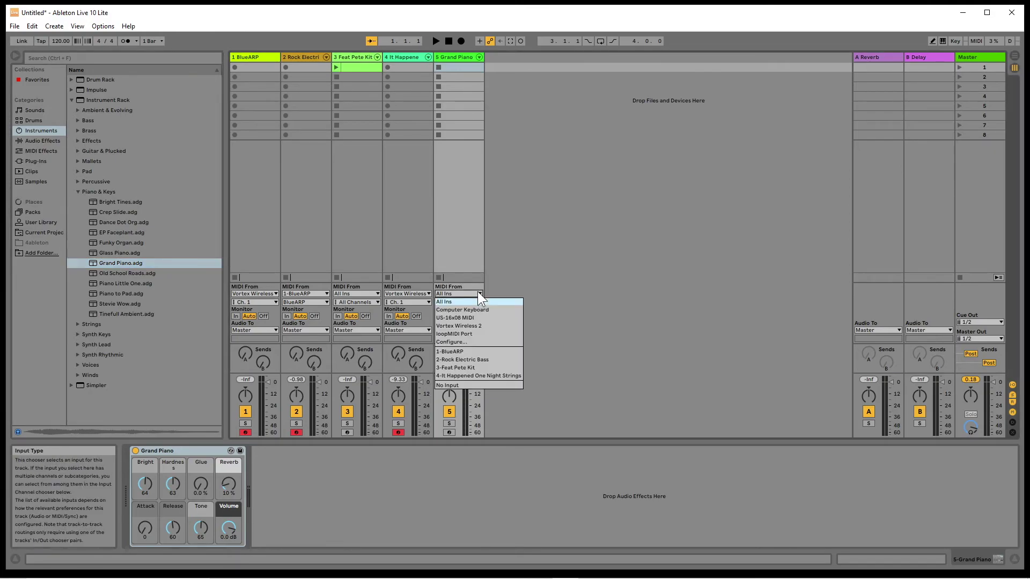
{"action": "left_click", "coordinate": [481, 325]}
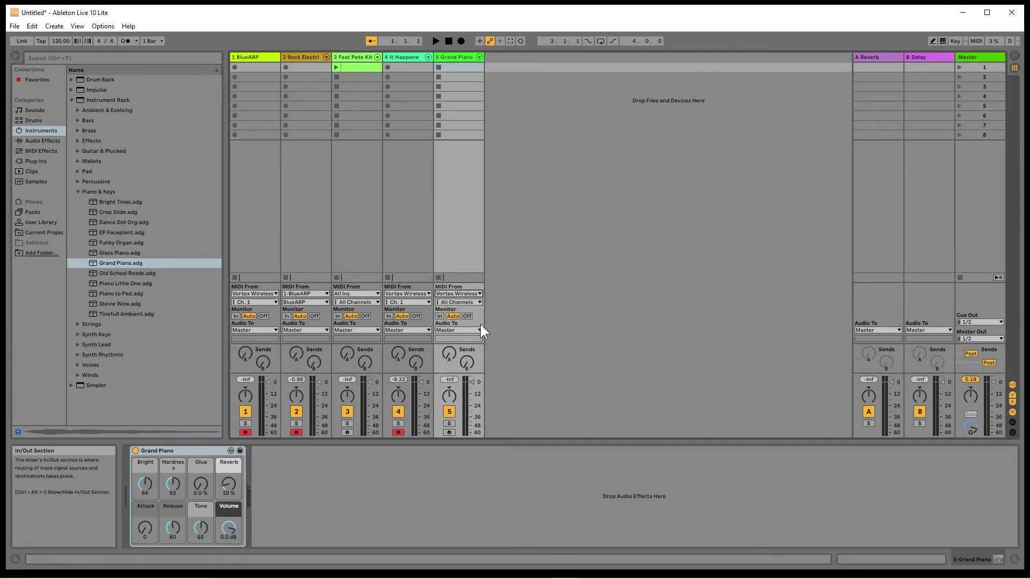
{"action": "left_click", "coordinate": [481, 302]}
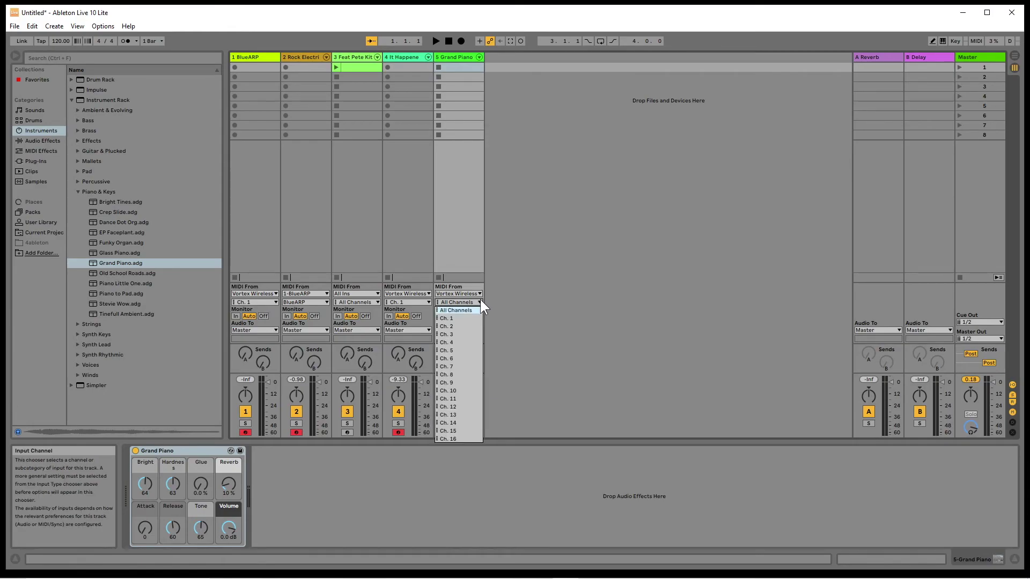
{"action": "left_click", "coordinate": [472, 324]}
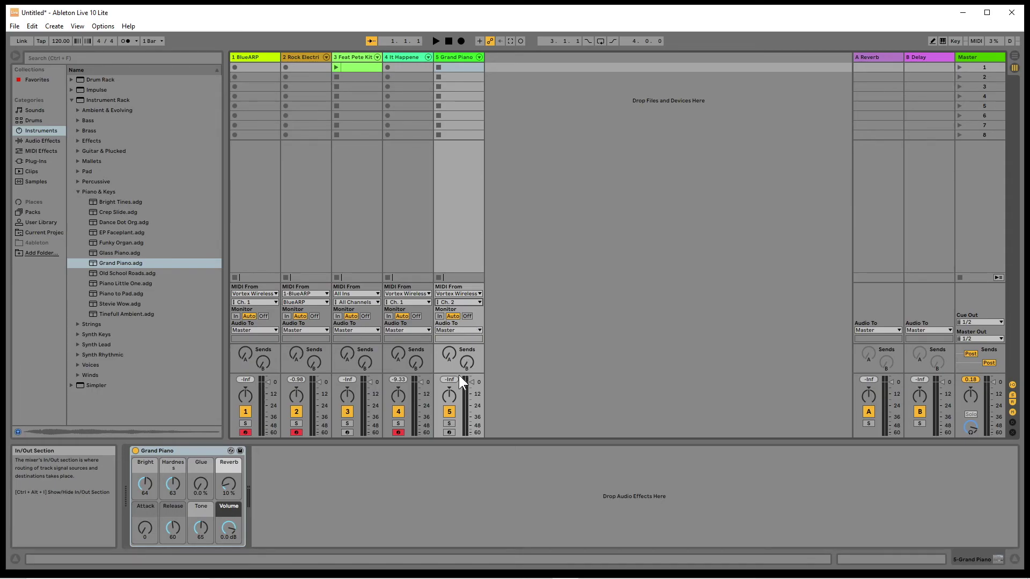
{"action": "left_click", "coordinate": [449, 432]}
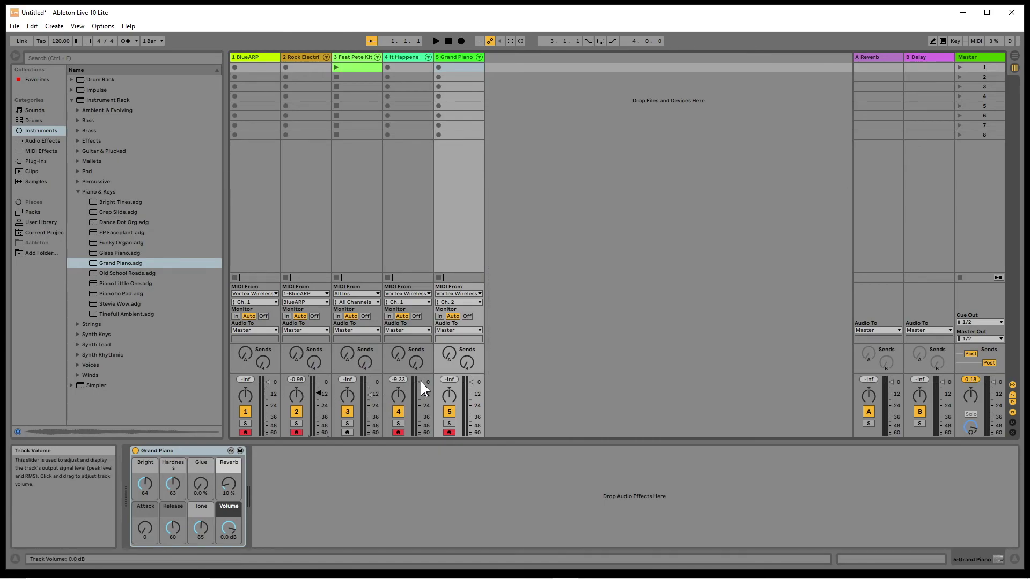
Lower the strings track's volume to about -12 dB and launch the drum clip on the Feat Pete Kit track
{"action": "left_click_drag", "start_coordinate": [421, 382], "coordinate": [421, 394]}
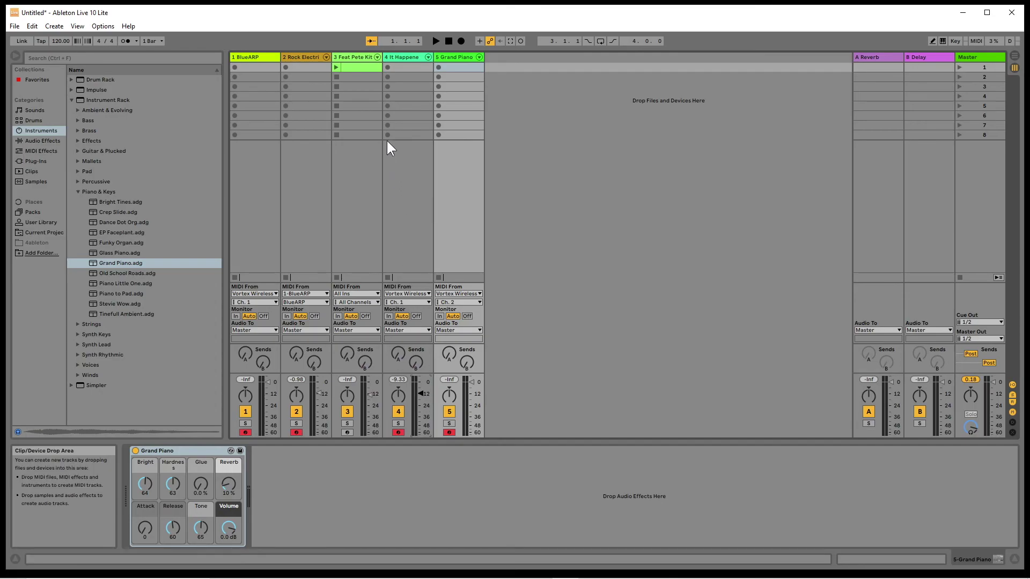
{"action": "left_click", "coordinate": [336, 67]}
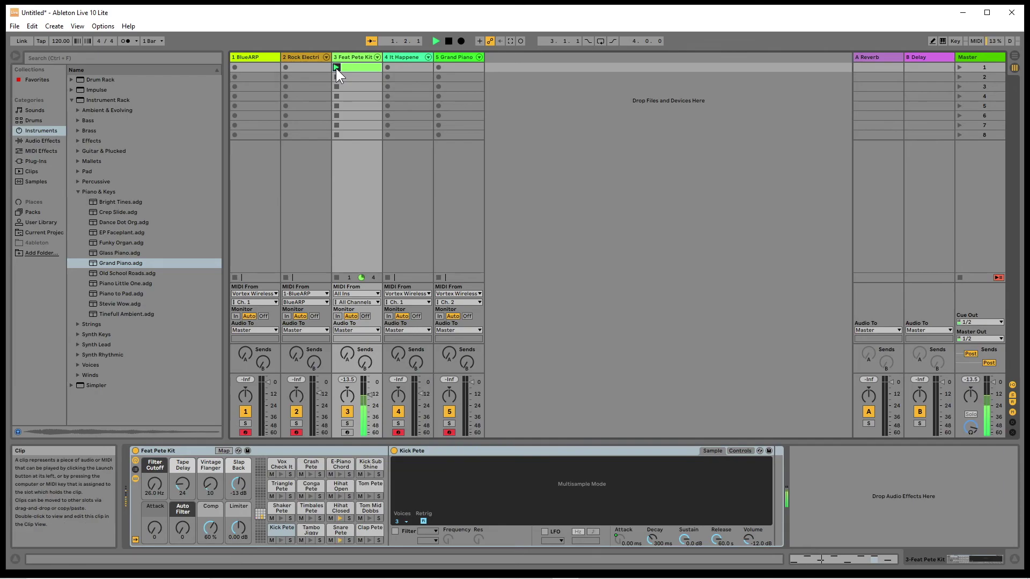